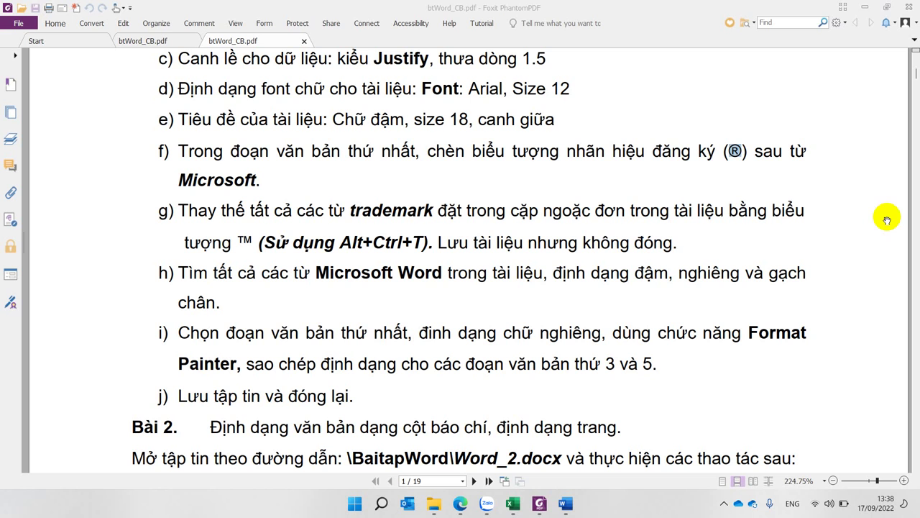
In the exercise PDF, highlight the ™ symbol and its shortcut mention in item g).
{"action": "left_click", "coordinate": [733, 148]}
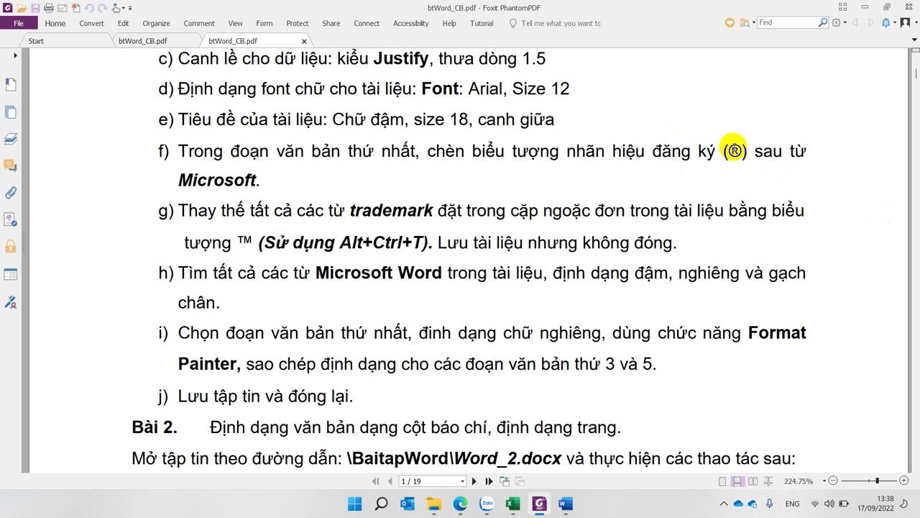
{"action": "double_click", "coordinate": [424, 239]}
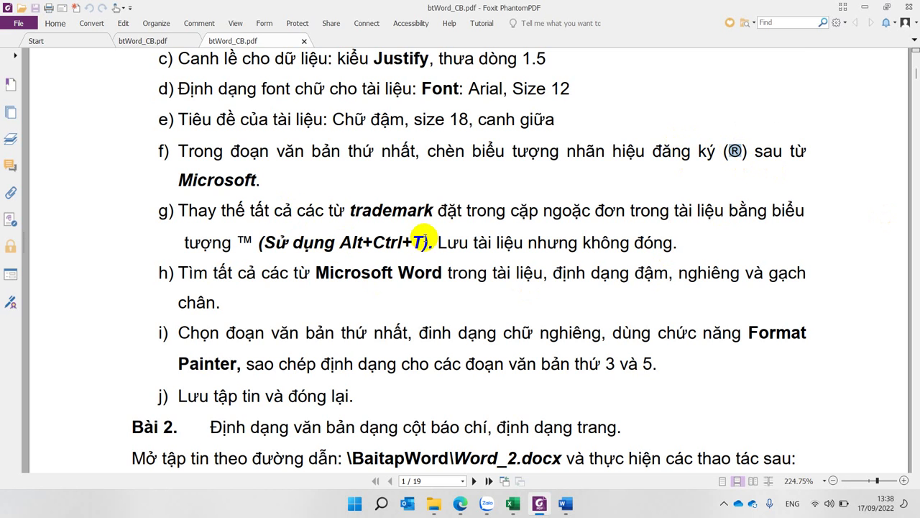
{"action": "double_click", "coordinate": [247, 238]}
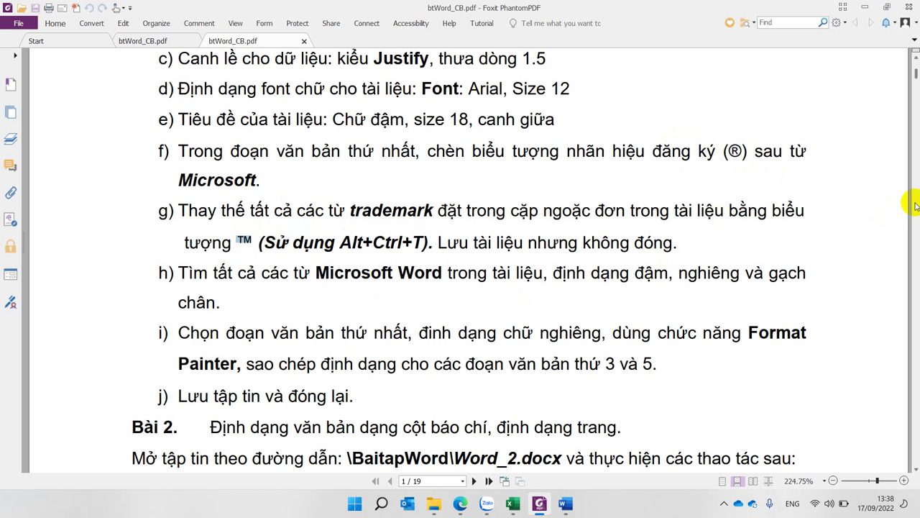
Insert ™ (Alt+Ctrl+T) and ® (Alt+Ctrl+R) on the first line of Document1, then start a new line.
{"action": "left_click", "coordinate": [568, 504]}
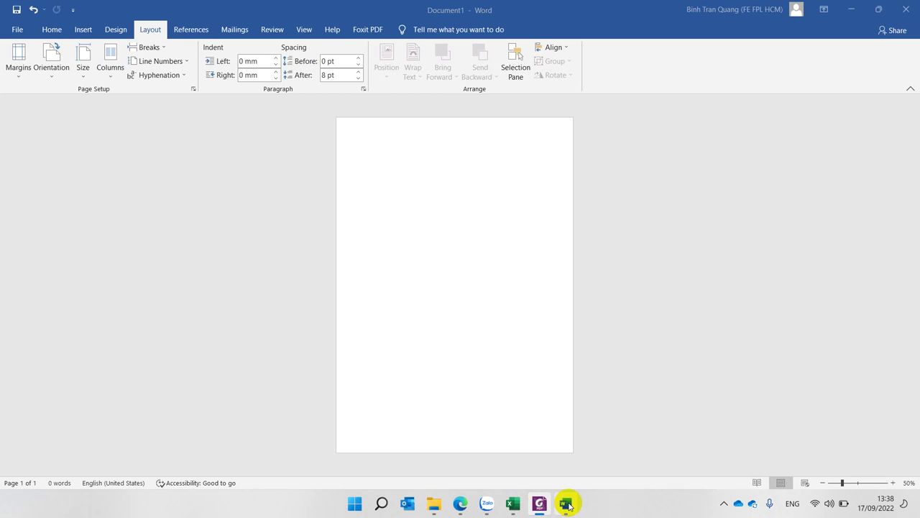
{"action": "scroll", "coordinate": [494, 209], "scroll_direction": "up", "scroll_amount": 11}
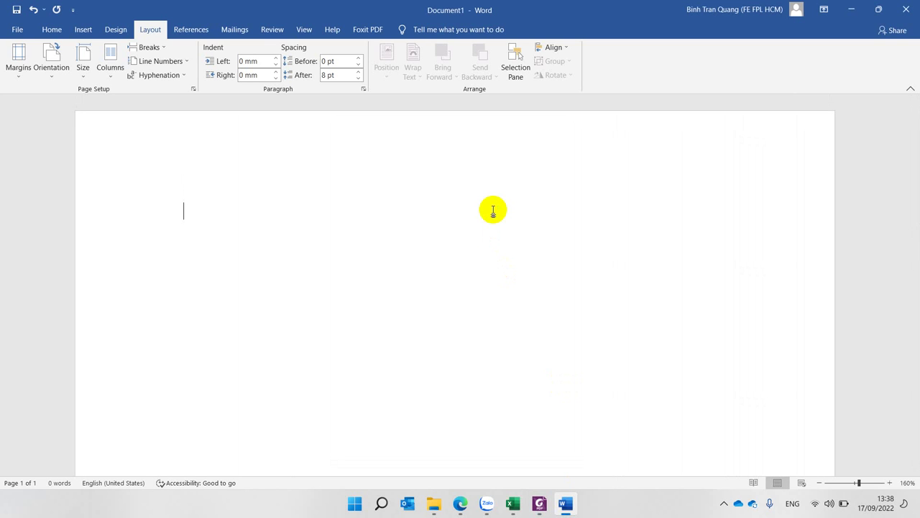
{"action": "key", "text": "ctrl+alt+t"}
{"action": "key", "text": "ctrl+alt+r"}
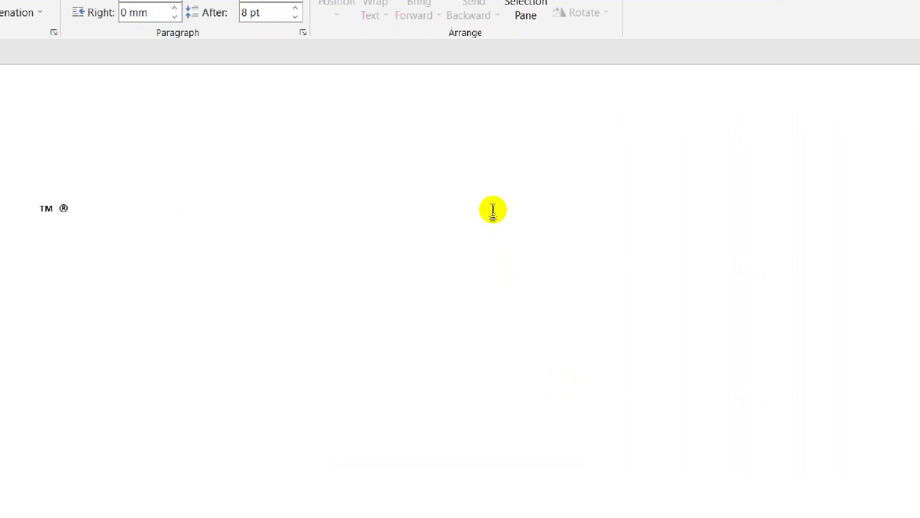
{"action": "left_click_drag", "start_coordinate": [344, 245], "coordinate": [391, 251]}
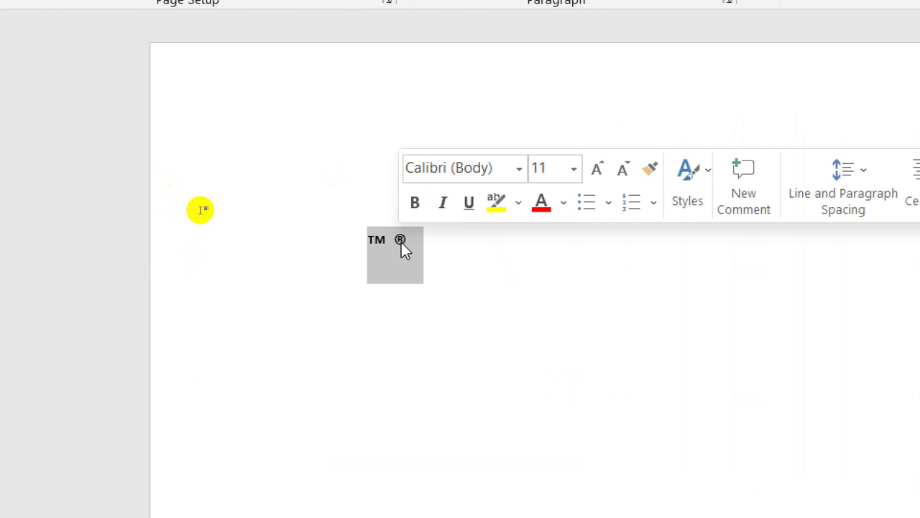
{"action": "left_click", "coordinate": [551, 300]}
{"action": "key", "text": "Return"}
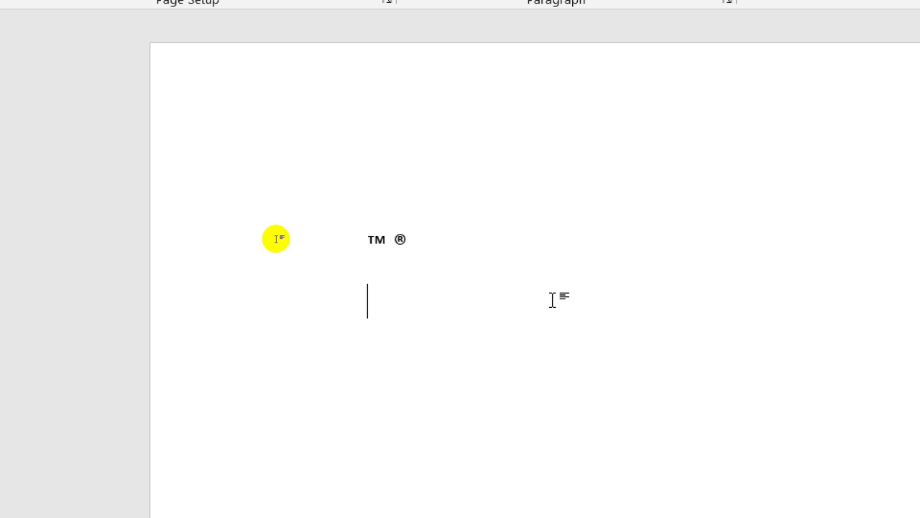
Type 'Anpha' with ® (Alt+Ctrl+R) right after it, deleting stray letters typed afterwards.
{"action": "type", "text": "An"}
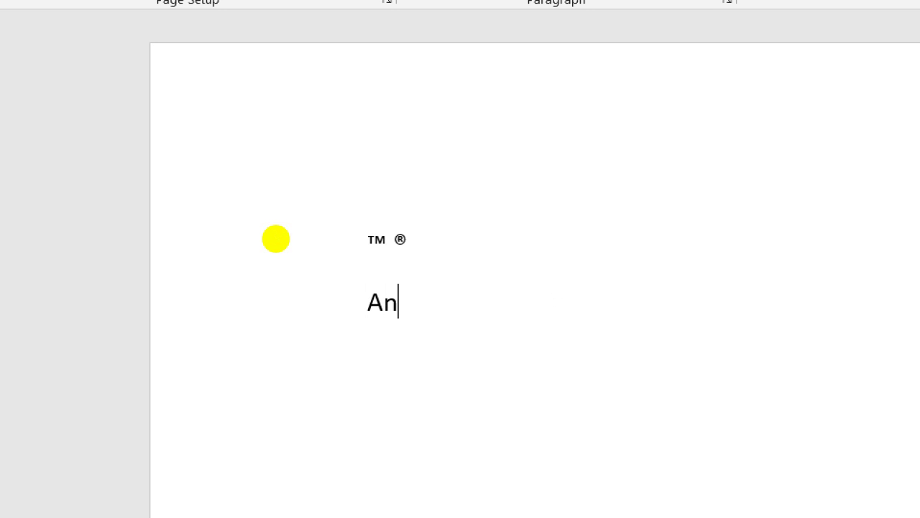
{"action": "type", "text": "pha"}
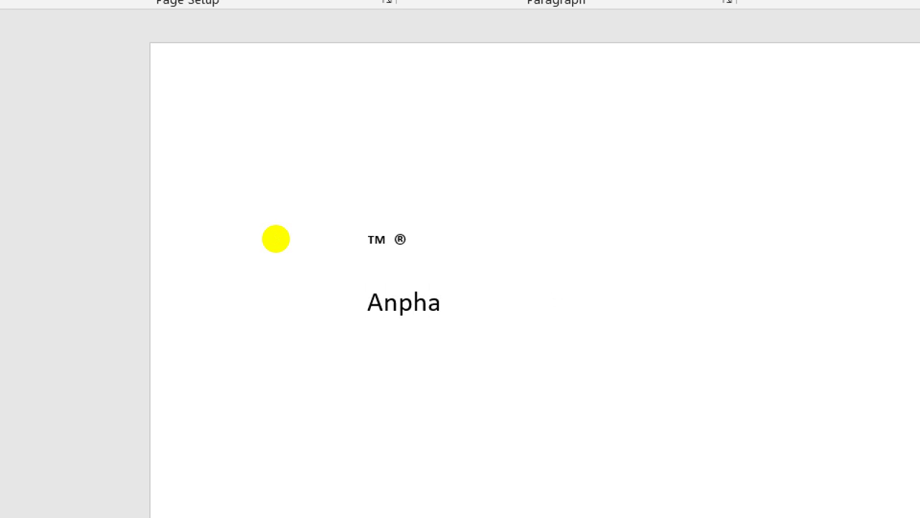
{"action": "key", "text": "ctrl+alt+r"}
{"action": "type", "text": "jhgjhgj"}
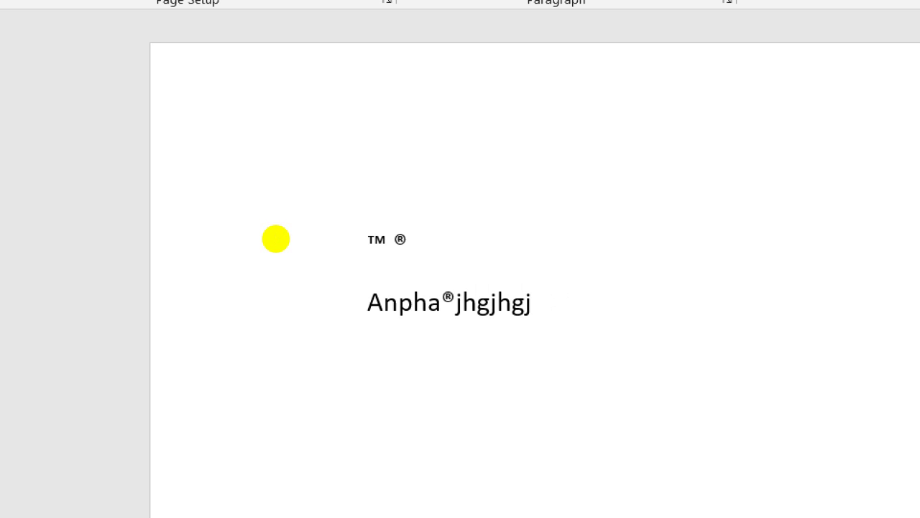
{"action": "key", "text": "BackSpace"}
{"action": "key", "text": "BackSpace"}
{"action": "key", "text": "BackSpace"}
{"action": "key", "text": "BackSpace"}
{"action": "key", "text": "BackSpace"}
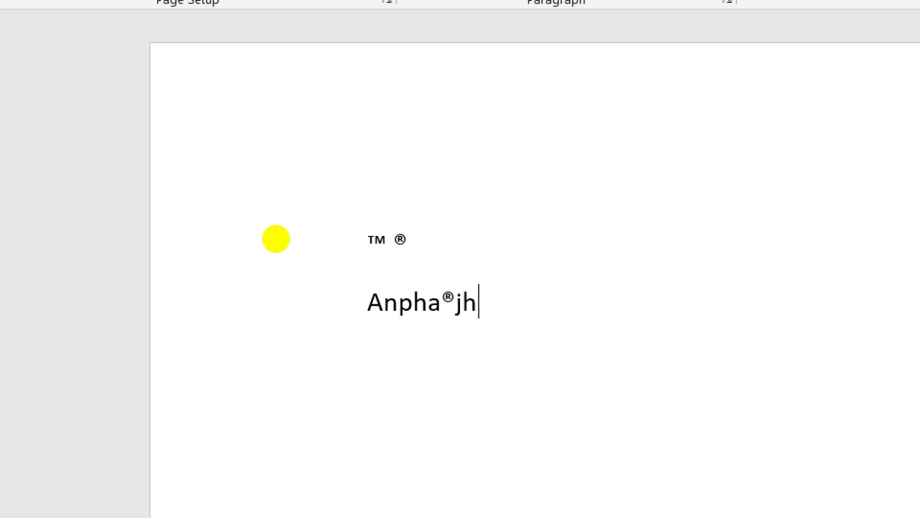
{"action": "key", "text": "BackSpace"}
{"action": "key", "text": "BackSpace"}
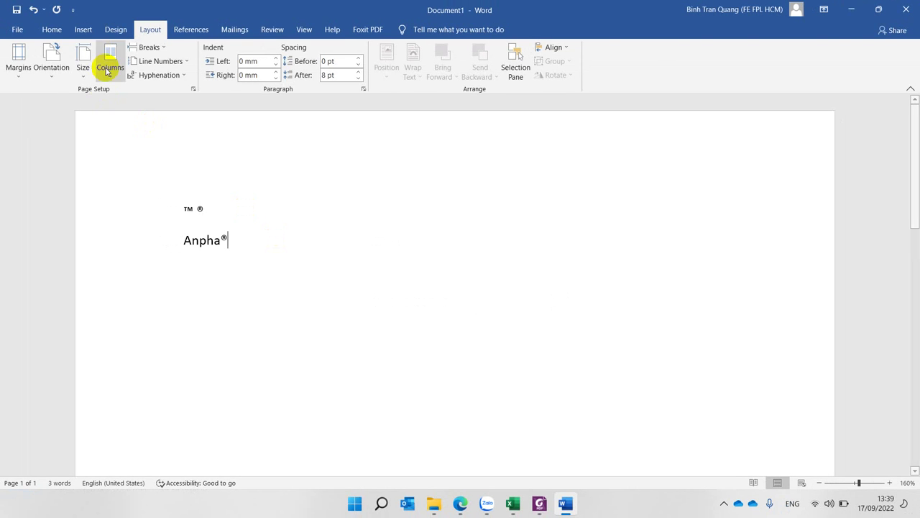
Open the Symbol dialog through Insert > Symbol > More Symbols.
{"action": "left_click", "coordinate": [84, 30]}
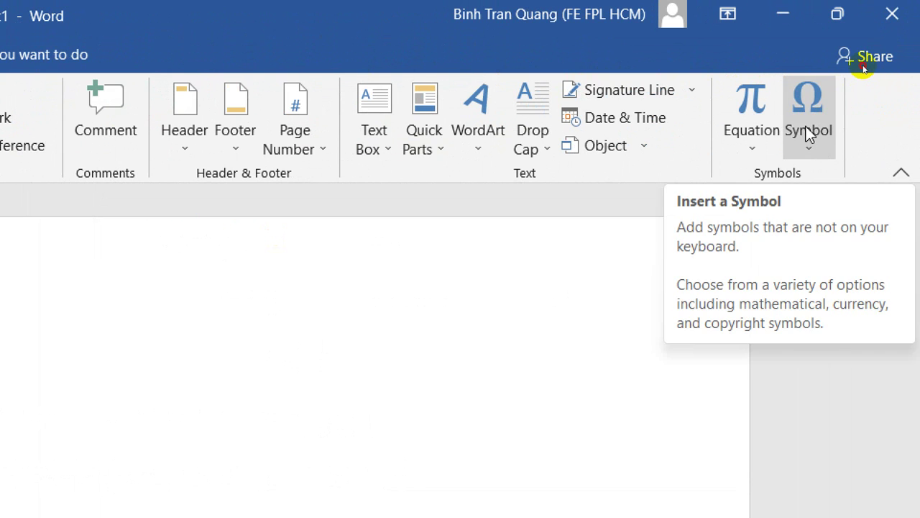
{"action": "left_click", "coordinate": [810, 136]}
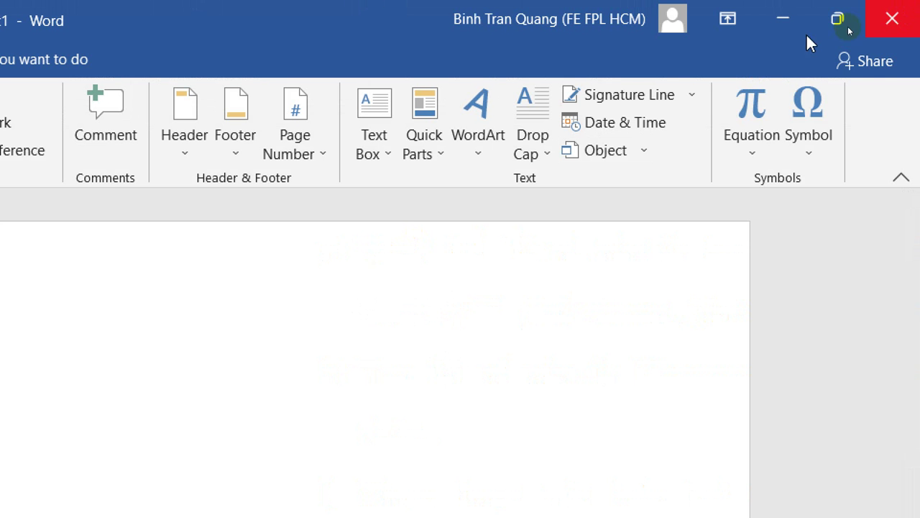
{"action": "left_click", "coordinate": [805, 144]}
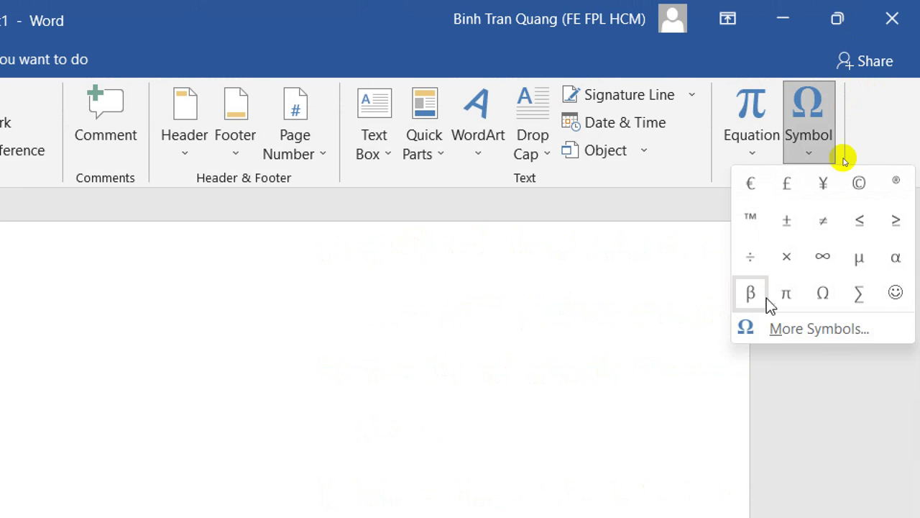
{"action": "left_click", "coordinate": [780, 333]}
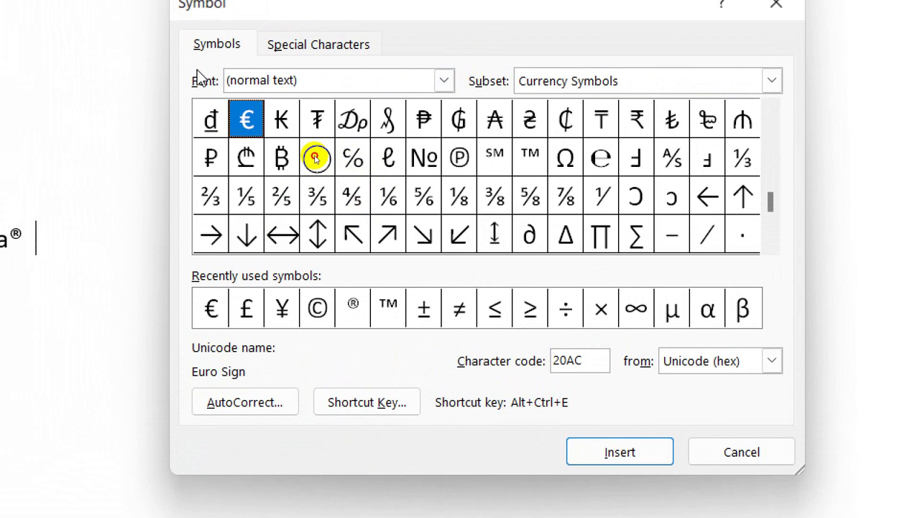
Scroll the Symbol dialog's Font list to find and choose Wingdings.
{"action": "left_click", "coordinate": [443, 82]}
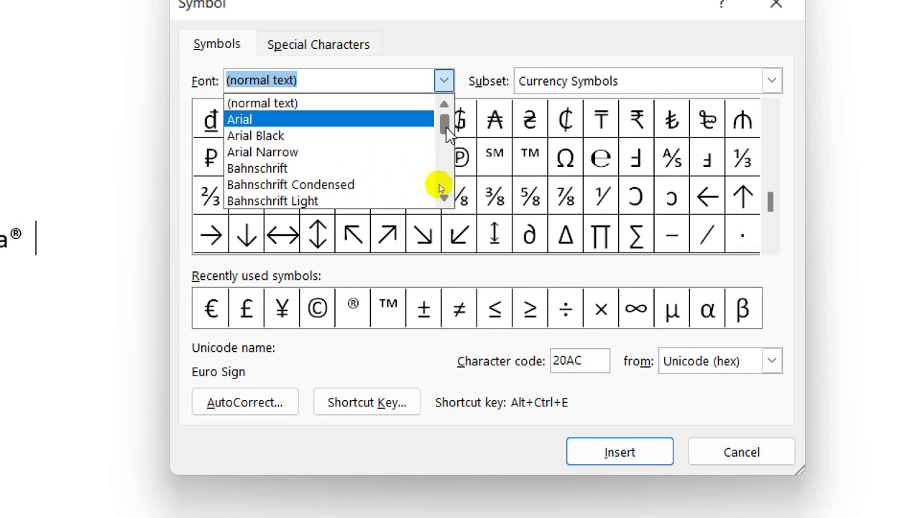
{"action": "left_click_drag", "start_coordinate": [438, 185], "coordinate": [441, 185]}
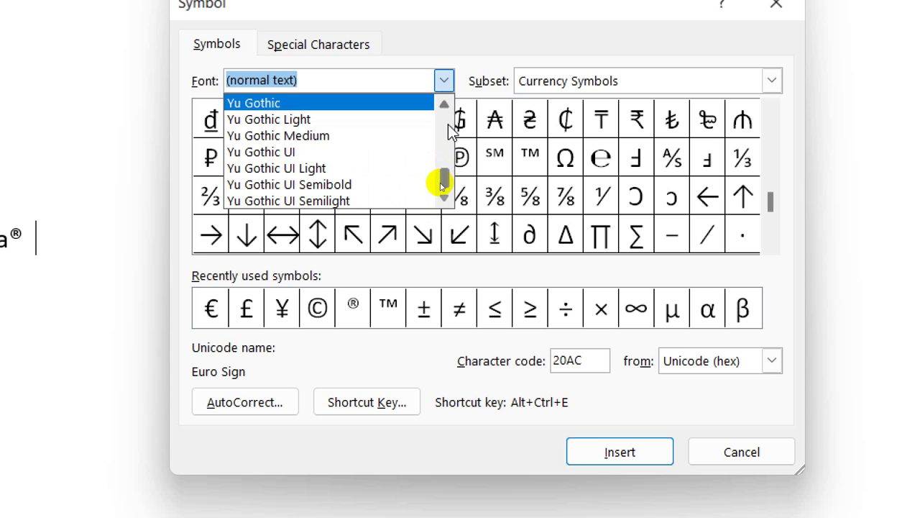
{"action": "scroll", "coordinate": [441, 186], "scroll_direction": "up", "scroll_amount": 2}
{"action": "scroll", "coordinate": [441, 185], "scroll_direction": "up", "scroll_amount": 2}
{"action": "scroll", "coordinate": [441, 186], "scroll_direction": "up", "scroll_amount": 2}
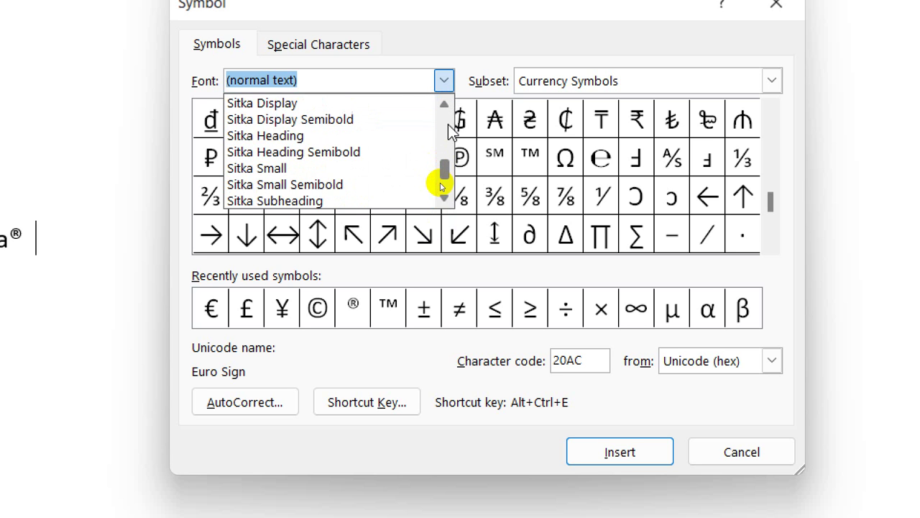
{"action": "scroll", "coordinate": [440, 185], "scroll_direction": "up", "scroll_amount": 2}
{"action": "scroll", "coordinate": [441, 185], "scroll_direction": "up", "scroll_amount": 4}
{"action": "scroll", "coordinate": [441, 185], "scroll_direction": "up", "scroll_amount": 2}
{"action": "scroll", "coordinate": [441, 186], "scroll_direction": "up", "scroll_amount": 4}
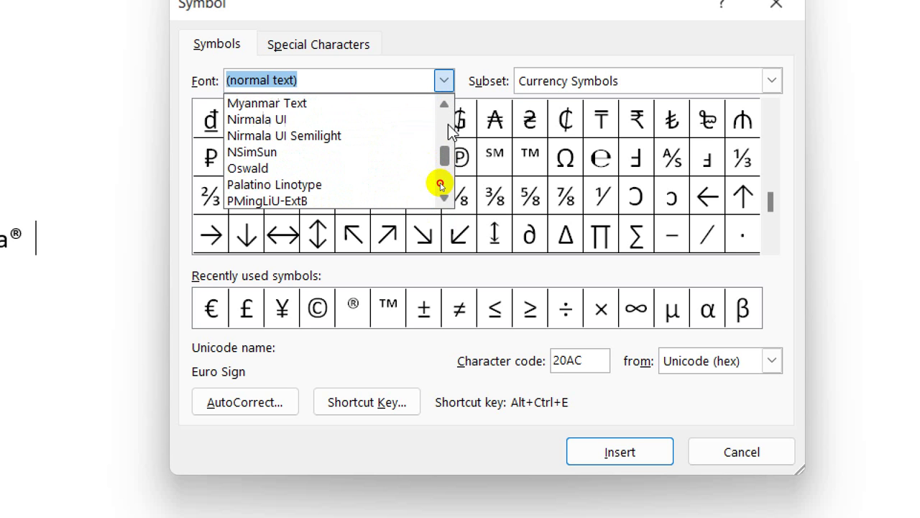
{"action": "scroll", "coordinate": [440, 186], "scroll_direction": "up", "scroll_amount": 2}
{"action": "scroll", "coordinate": [441, 186], "scroll_direction": "up", "scroll_amount": 2}
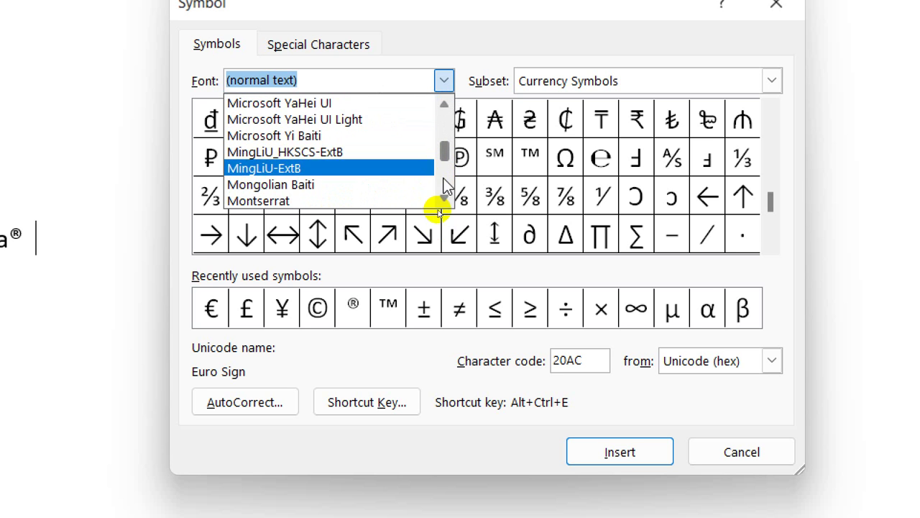
{"action": "scroll", "coordinate": [439, 208], "scroll_direction": "down", "scroll_amount": 2}
{"action": "scroll", "coordinate": [446, 193], "scroll_direction": "down", "scroll_amount": 2}
{"action": "scroll", "coordinate": [445, 192], "scroll_direction": "down", "scroll_amount": 2}
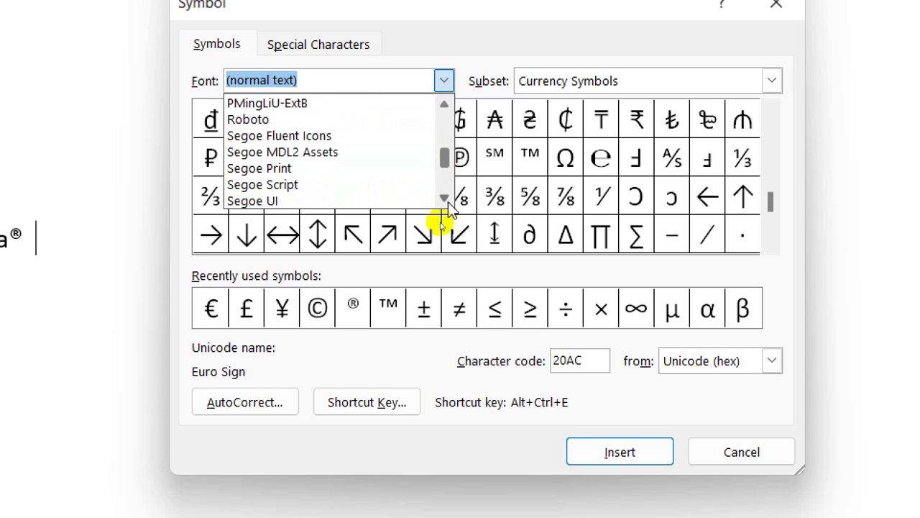
{"action": "scroll", "coordinate": [446, 200], "scroll_direction": "down", "scroll_amount": 1}
{"action": "scroll", "coordinate": [446, 200], "scroll_direction": "down", "scroll_amount": 1}
{"action": "scroll", "coordinate": [446, 200], "scroll_direction": "down", "scroll_amount": 1}
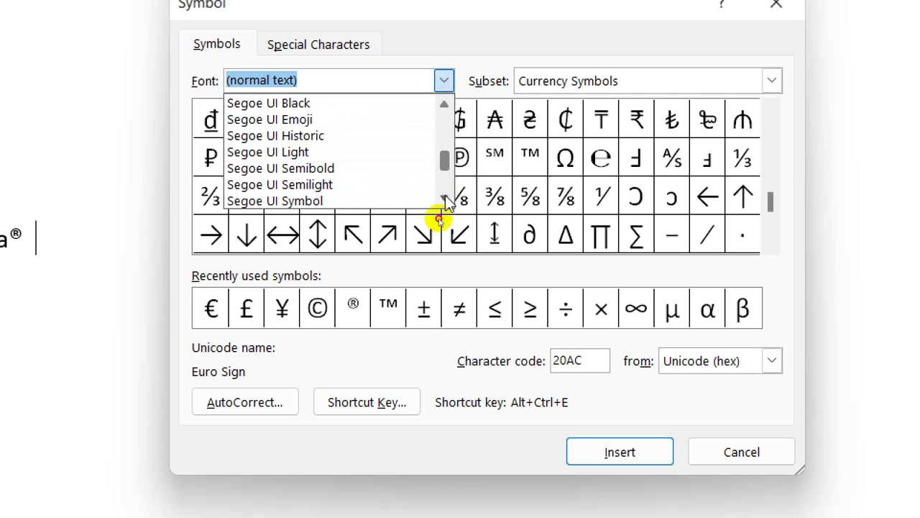
{"action": "scroll", "coordinate": [446, 200], "scroll_direction": "down", "scroll_amount": 2}
{"action": "scroll", "coordinate": [446, 200], "scroll_direction": "down", "scroll_amount": 3}
{"action": "scroll", "coordinate": [446, 200], "scroll_direction": "down", "scroll_amount": 2}
{"action": "scroll", "coordinate": [446, 200], "scroll_direction": "down", "scroll_amount": 1}
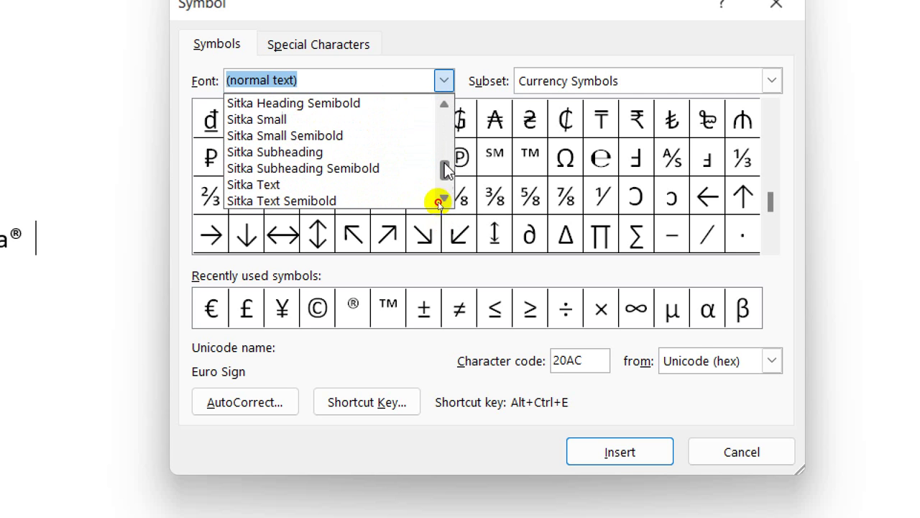
{"action": "scroll", "coordinate": [447, 205], "scroll_direction": "down", "scroll_amount": 5}
{"action": "scroll", "coordinate": [447, 205], "scroll_direction": "up", "scroll_amount": 2}
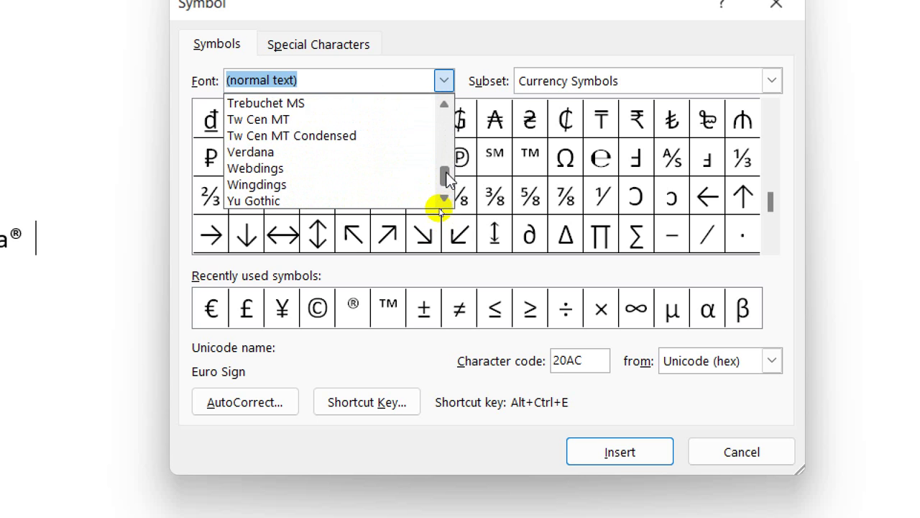
{"action": "scroll", "coordinate": [446, 205], "scroll_direction": "down", "scroll_amount": 2}
{"action": "scroll", "coordinate": [442, 176], "scroll_direction": "up", "scroll_amount": 1}
{"action": "scroll", "coordinate": [442, 177], "scroll_direction": "up", "scroll_amount": 2}
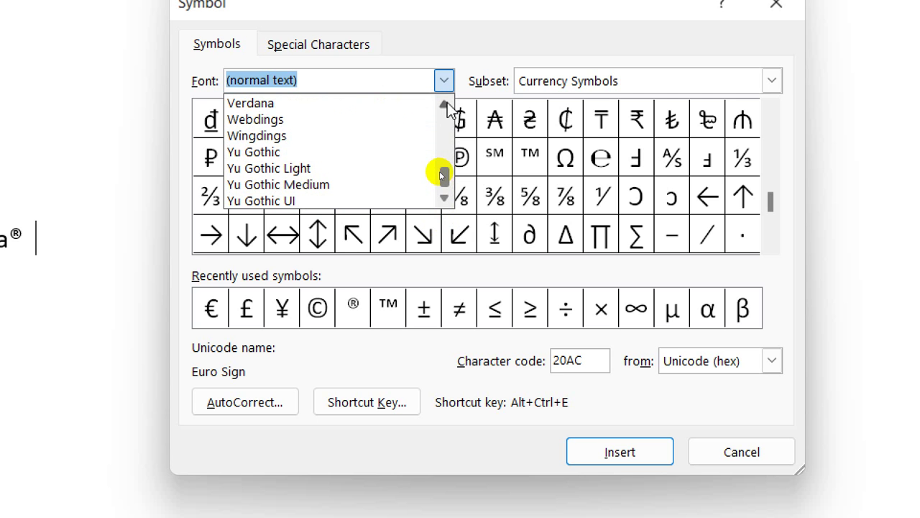
Preview Wingdings symbols: telephone, mailbox, writing hand, dharma wheel, snowflake and teardrop.
{"action": "left_click", "coordinate": [348, 137]}
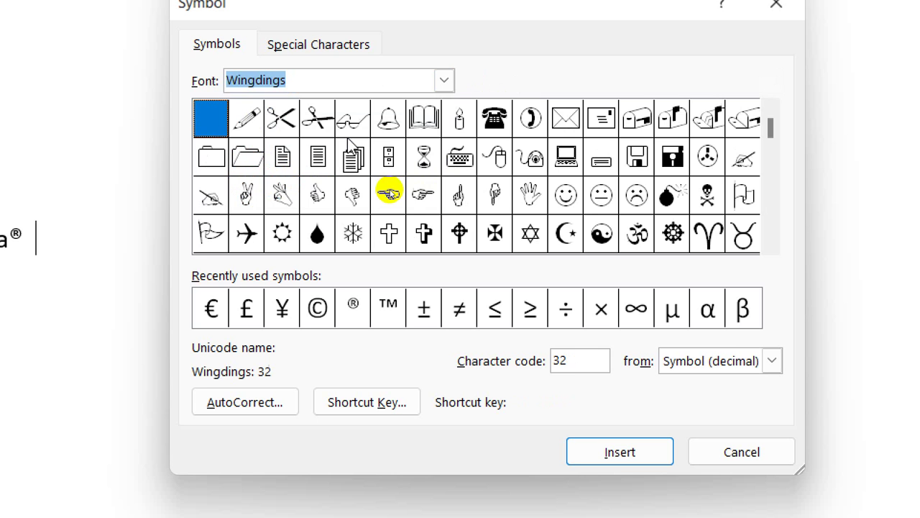
{"action": "left_click", "coordinate": [494, 119]}
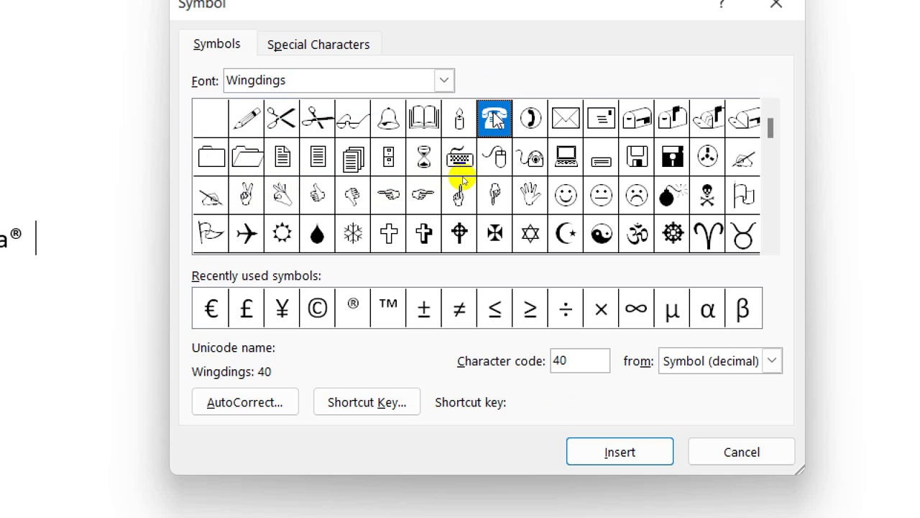
{"action": "left_click", "coordinate": [673, 120]}
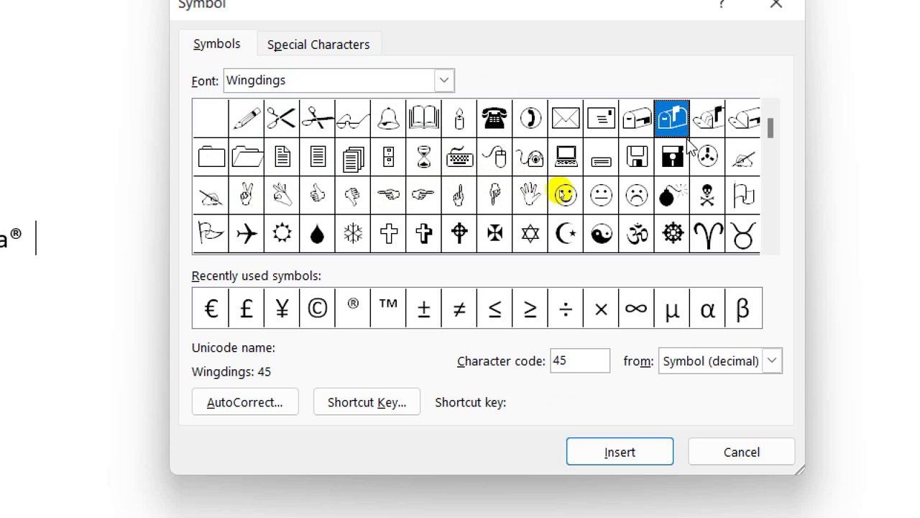
{"action": "left_click", "coordinate": [743, 159]}
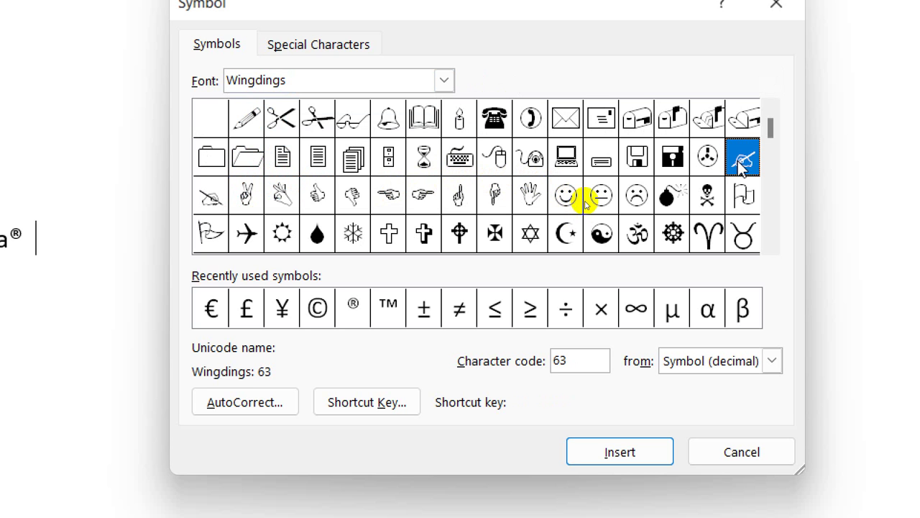
{"action": "left_click", "coordinate": [676, 237]}
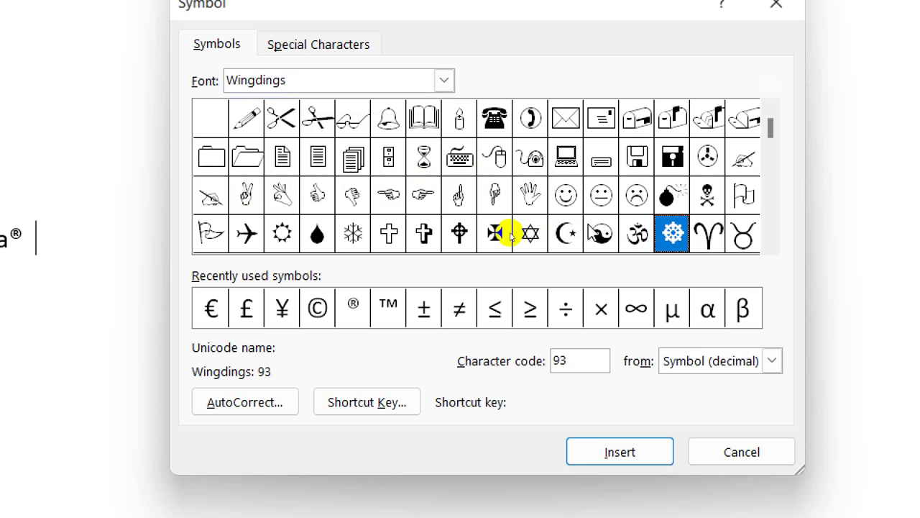
{"action": "left_click", "coordinate": [353, 238]}
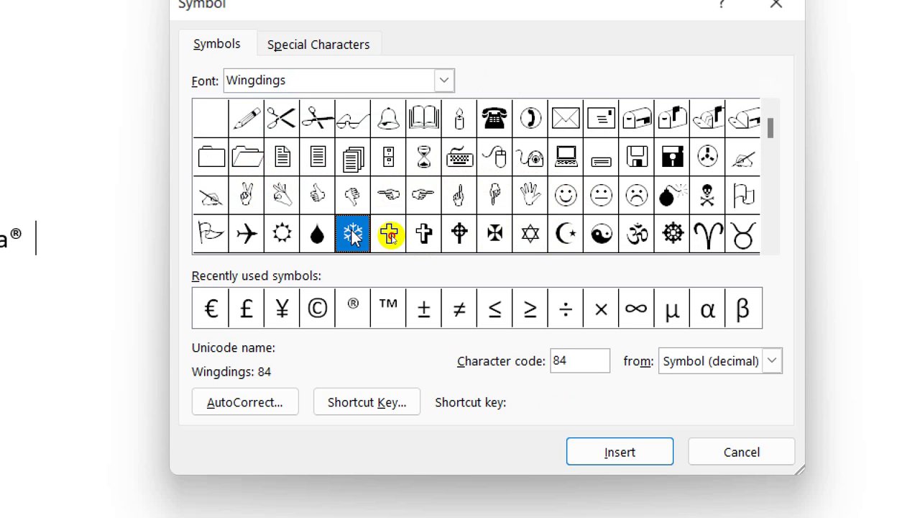
{"action": "left_click", "coordinate": [314, 238]}
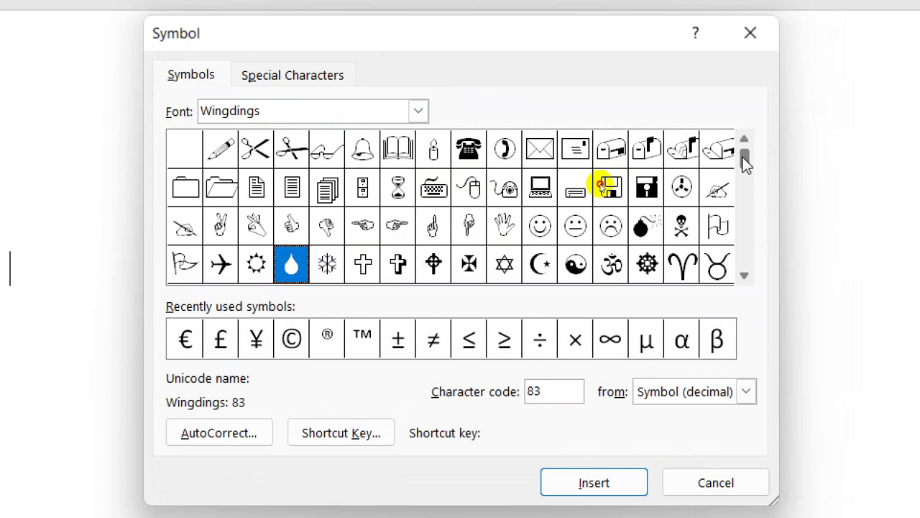
{"action": "left_click_drag", "start_coordinate": [746, 192], "coordinate": [748, 198]}
{"action": "left_click", "coordinate": [744, 276]}
{"action": "left_click", "coordinate": [744, 275]}
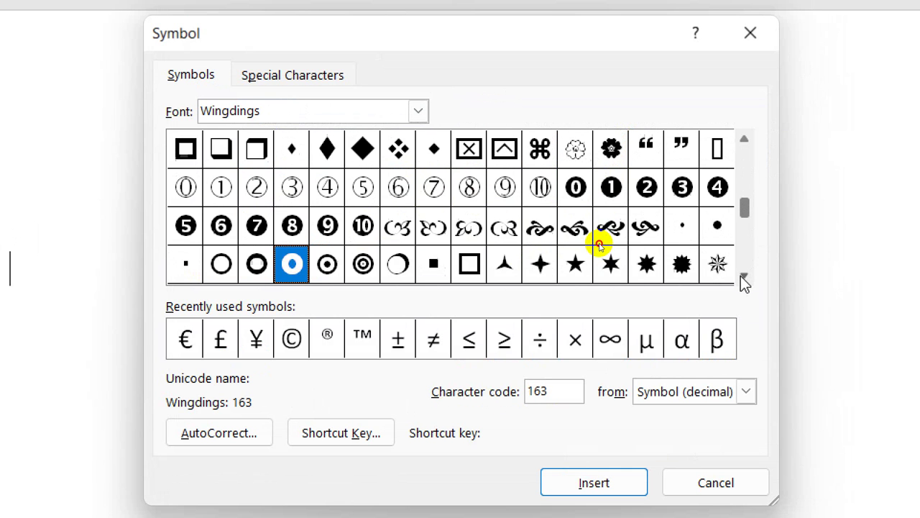
{"action": "left_click", "coordinate": [744, 275]}
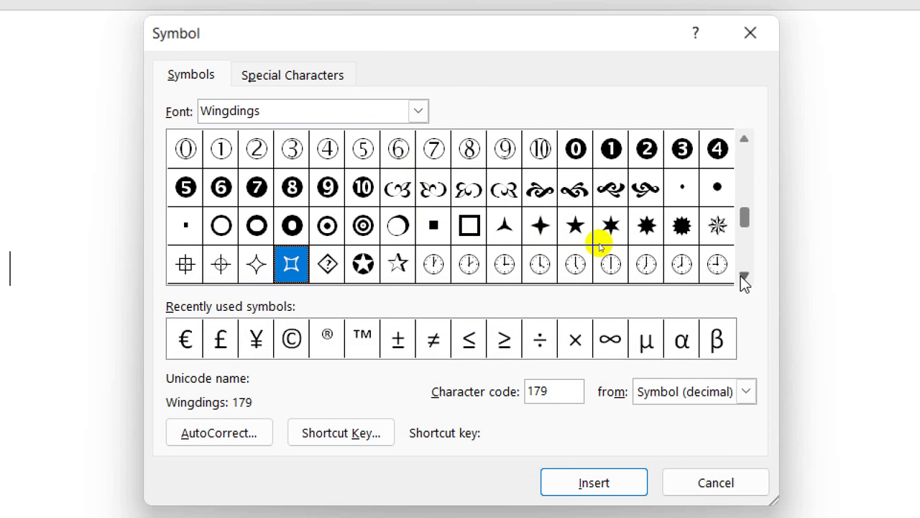
Switch the Symbol dialog's font to Webdings.
{"action": "left_click", "coordinate": [418, 112]}
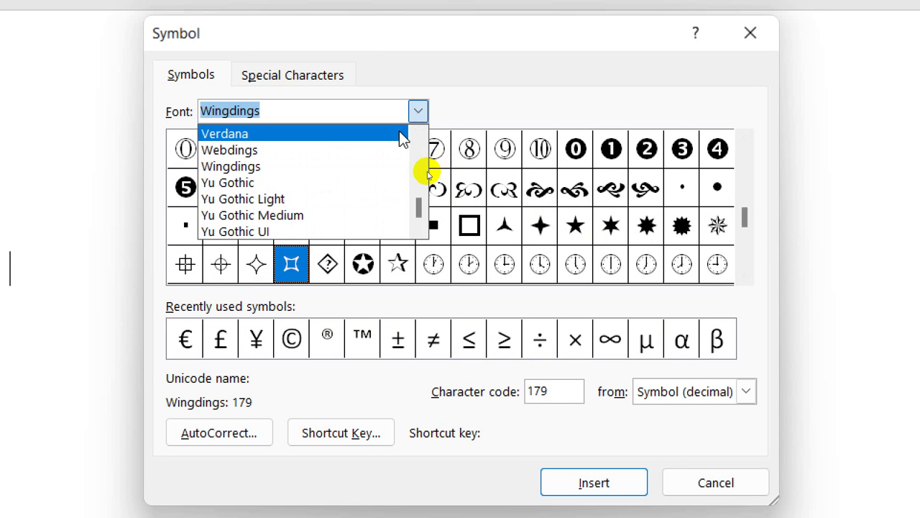
{"action": "left_click", "coordinate": [322, 151]}
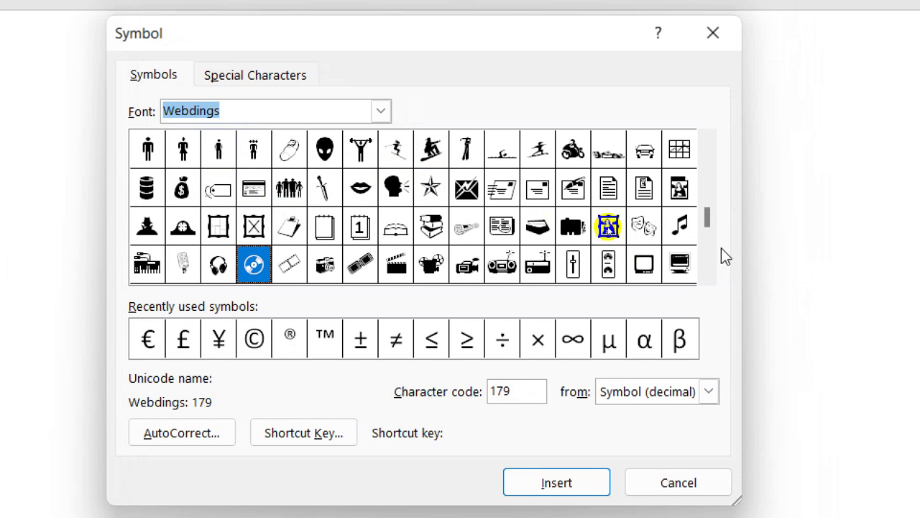
{"action": "left_click_drag", "start_coordinate": [713, 187], "coordinate": [713, 144]}
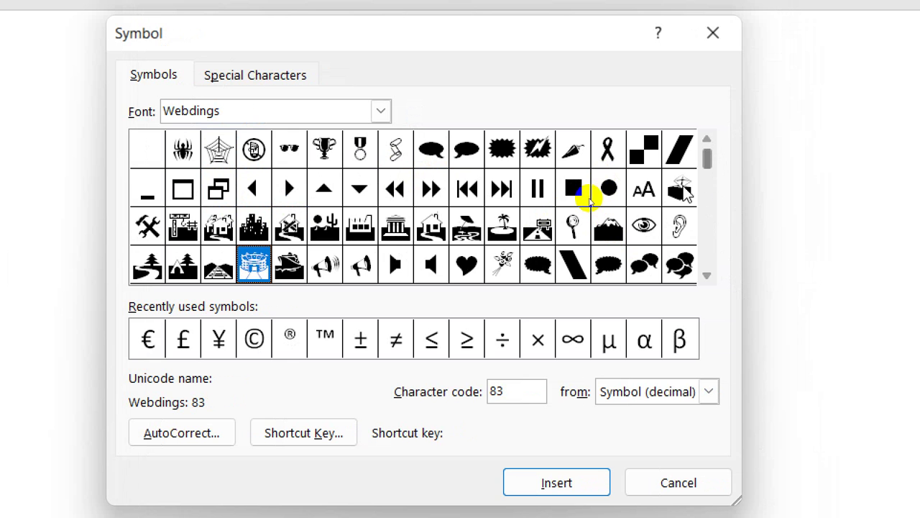
Open AutoCorrect from the Symbol dialog and review the (e), (c), (tm) and emoticon replacements.
{"action": "left_click", "coordinate": [180, 433]}
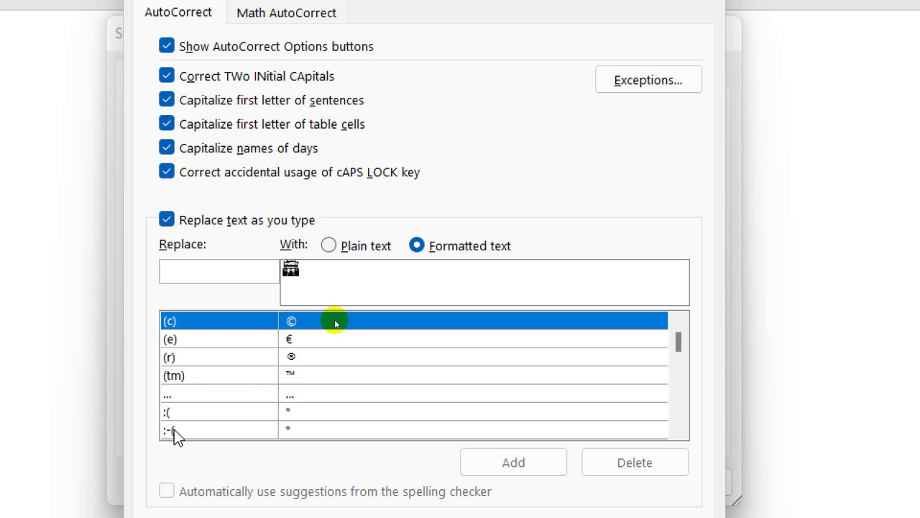
{"action": "left_click", "coordinate": [230, 339]}
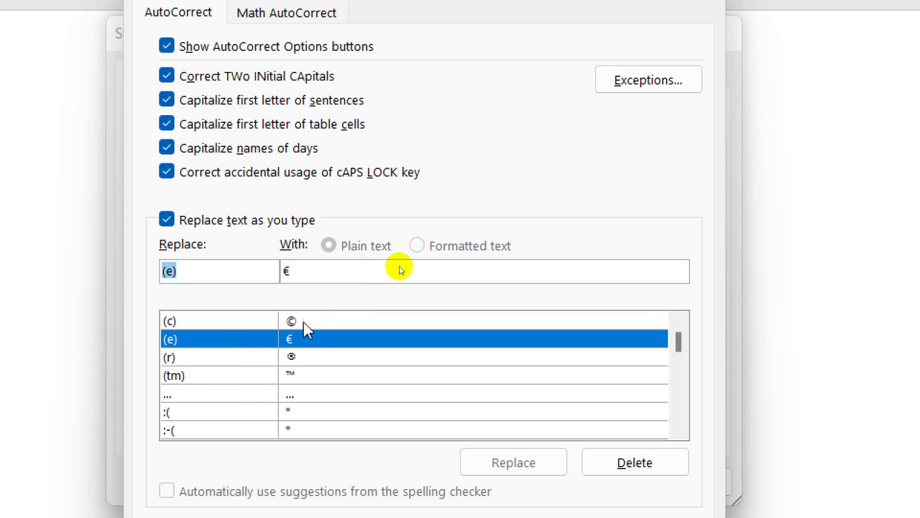
{"action": "left_click", "coordinate": [324, 321]}
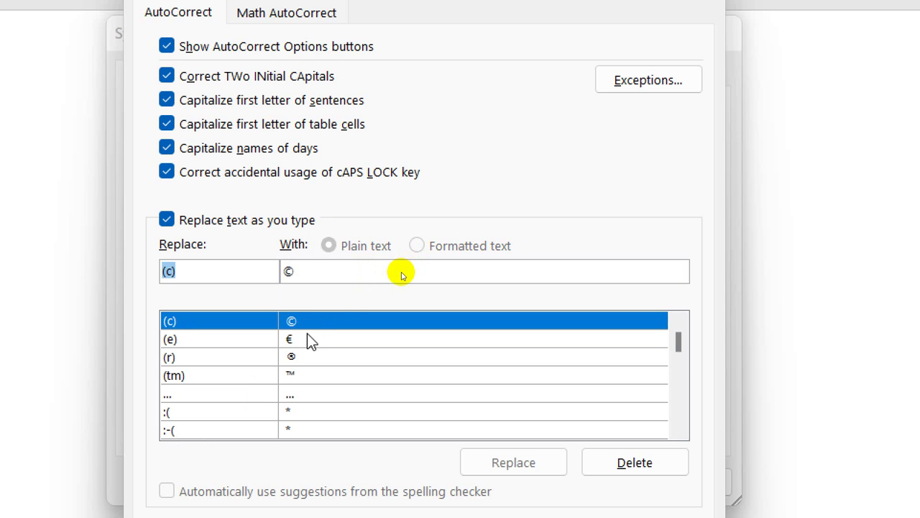
{"action": "left_click", "coordinate": [306, 334]}
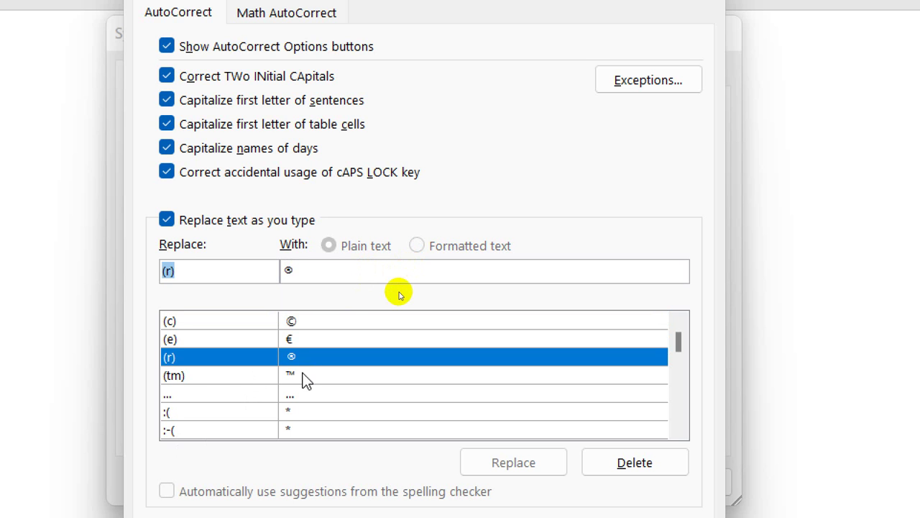
{"action": "left_click", "coordinate": [304, 375]}
{"action": "scroll", "coordinate": [633, 425], "scroll_direction": "down", "scroll_amount": 2}
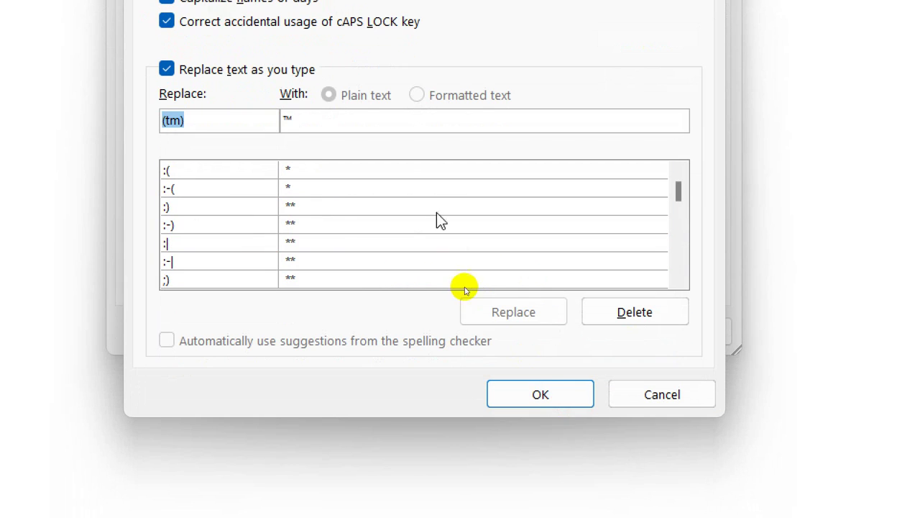
{"action": "left_click", "coordinate": [344, 223]}
{"action": "left_click", "coordinate": [348, 173]}
{"action": "left_click", "coordinate": [338, 225]}
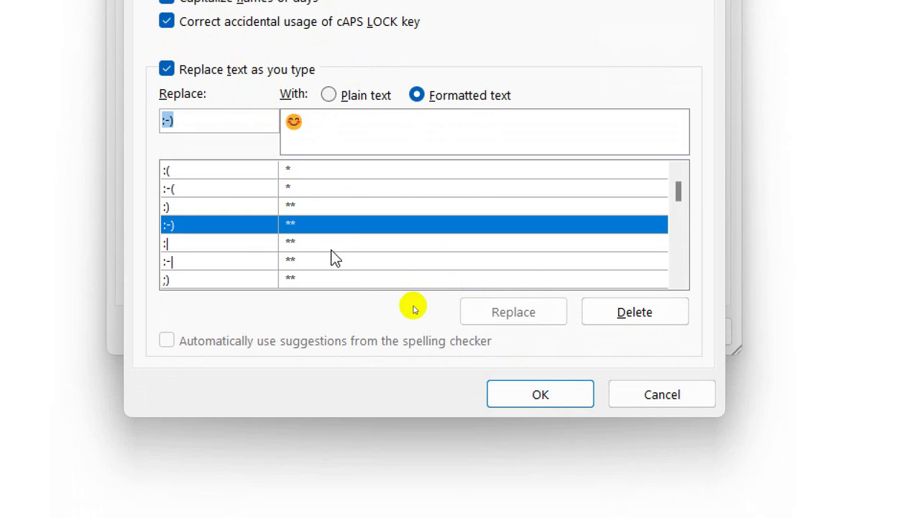
{"action": "left_click", "coordinate": [337, 243]}
{"action": "left_click", "coordinate": [350, 207]}
{"action": "scroll", "coordinate": [353, 211], "scroll_direction": "up", "scroll_amount": 2}
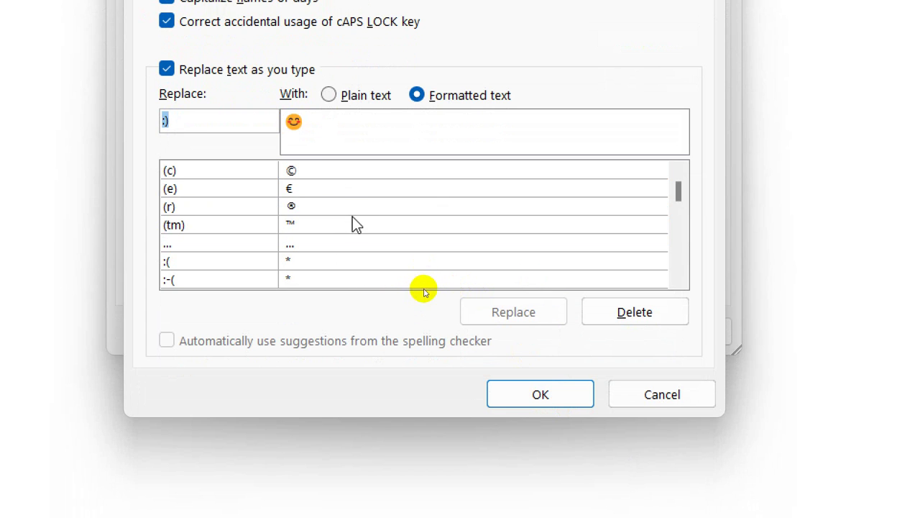
Scroll the replacement list, then select the (r) → ® entry's Replace and With fields.
{"action": "left_click", "coordinate": [335, 207]}
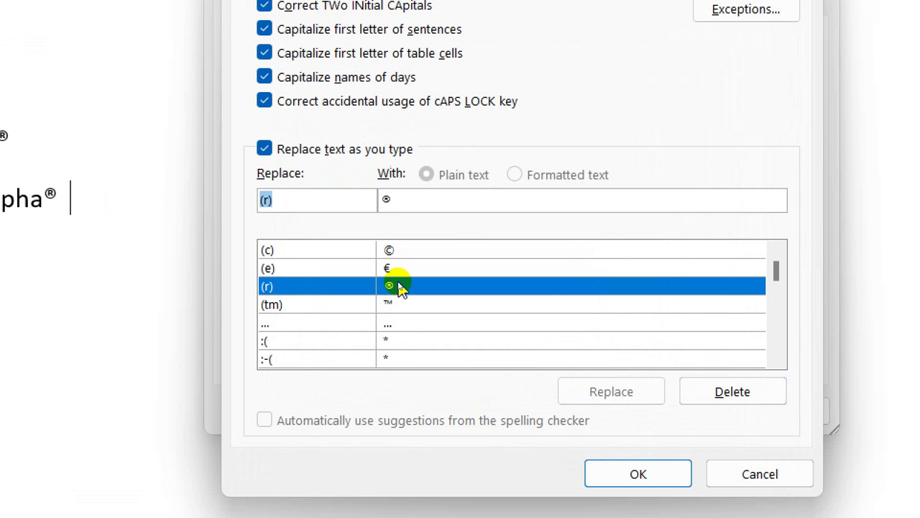
{"action": "scroll", "coordinate": [332, 278], "scroll_direction": "down", "scroll_amount": 3}
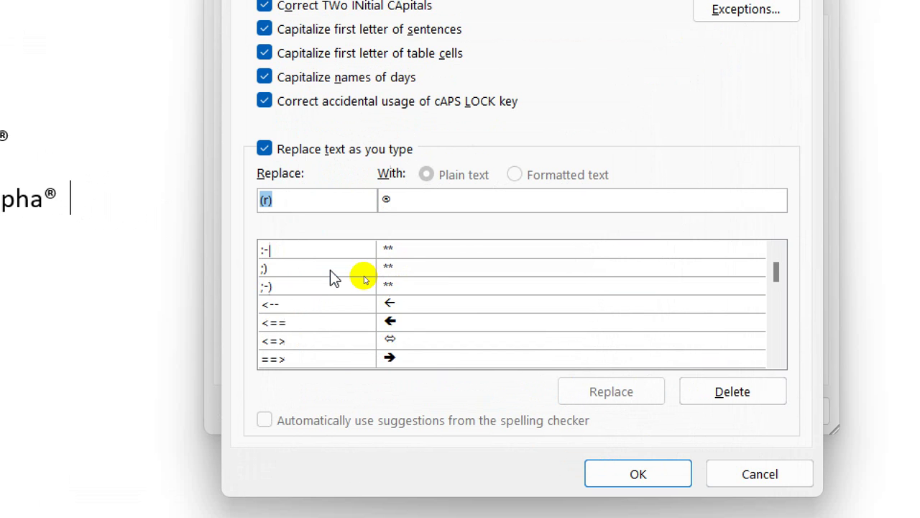
{"action": "scroll", "coordinate": [332, 278], "scroll_direction": "down", "scroll_amount": 6}
{"action": "scroll", "coordinate": [332, 278], "scroll_direction": "down", "scroll_amount": 2}
{"action": "scroll", "coordinate": [333, 278], "scroll_direction": "down", "scroll_amount": 8}
{"action": "scroll", "coordinate": [333, 277], "scroll_direction": "down", "scroll_amount": 8}
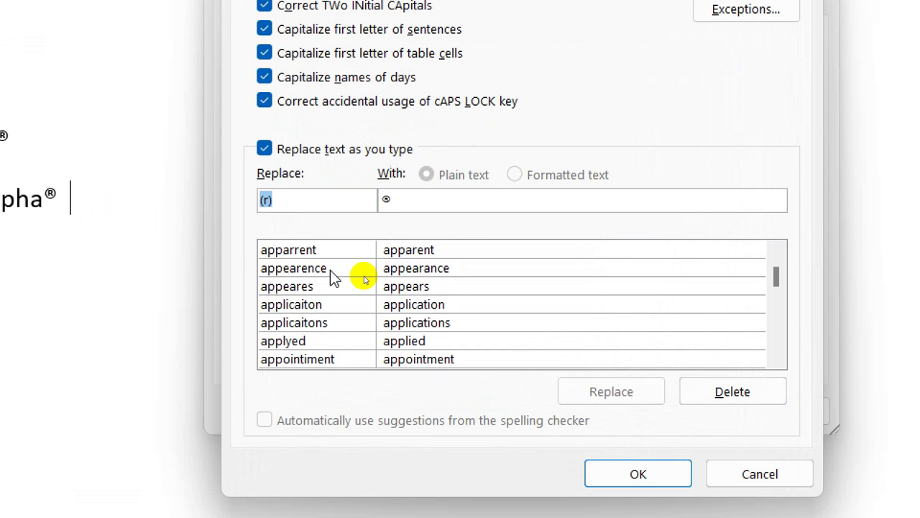
{"action": "scroll", "coordinate": [333, 273], "scroll_direction": "down", "scroll_amount": 5}
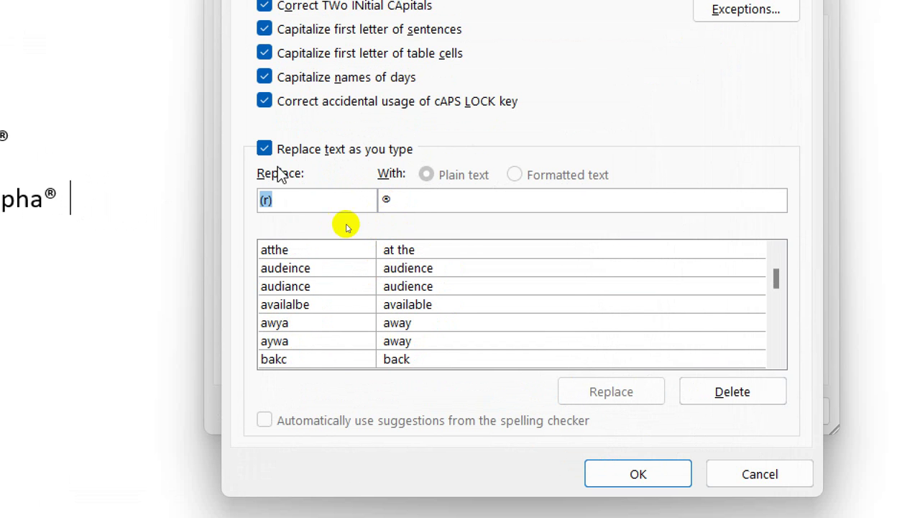
{"action": "scroll", "coordinate": [404, 346], "scroll_direction": "down", "scroll_amount": 5}
{"action": "scroll", "coordinate": [404, 345], "scroll_direction": "down", "scroll_amount": 5}
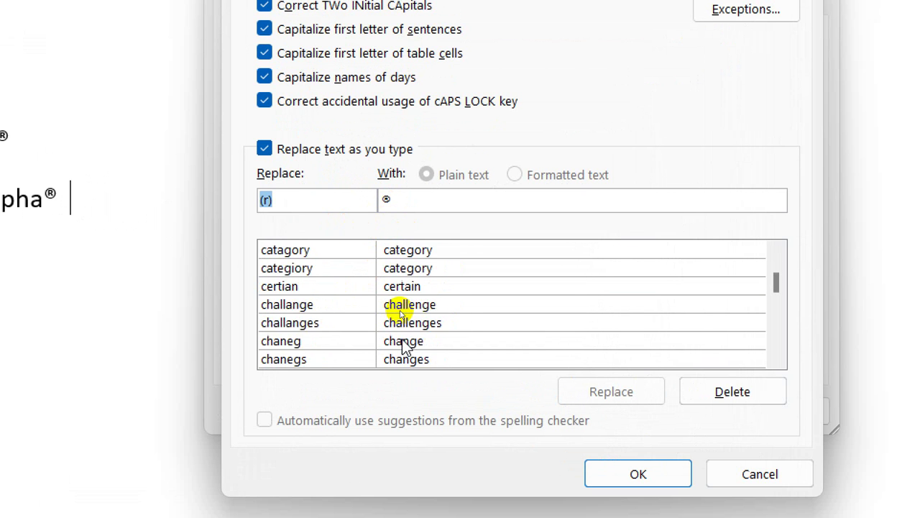
{"action": "scroll", "coordinate": [404, 345], "scroll_direction": "down", "scroll_amount": 5}
{"action": "scroll", "coordinate": [404, 345], "scroll_direction": "down", "scroll_amount": 5}
{"action": "scroll", "coordinate": [404, 345], "scroll_direction": "down", "scroll_amount": 5}
{"action": "scroll", "coordinate": [405, 346], "scroll_direction": "down", "scroll_amount": 5}
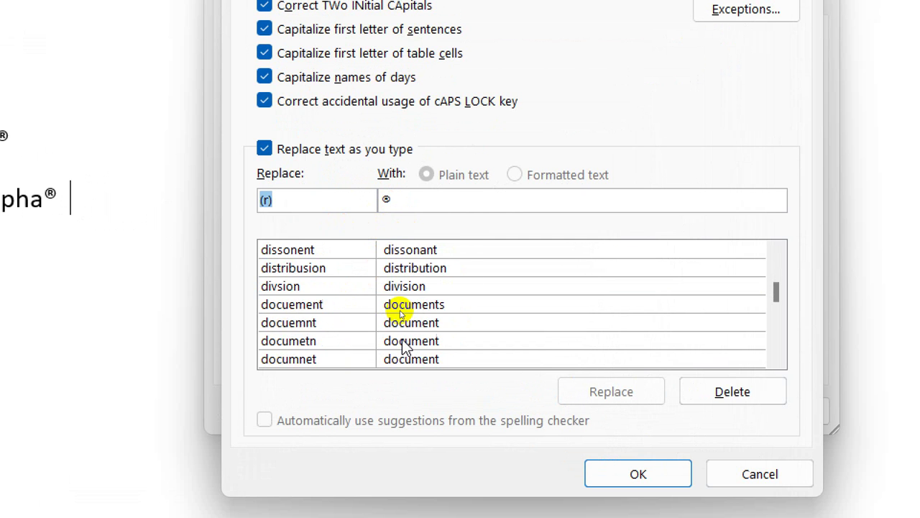
{"action": "scroll", "coordinate": [404, 346], "scroll_direction": "down", "scroll_amount": 5}
{"action": "scroll", "coordinate": [404, 346], "scroll_direction": "down", "scroll_amount": 5}
{"action": "scroll", "coordinate": [404, 345], "scroll_direction": "up", "scroll_amount": 10}
{"action": "scroll", "coordinate": [404, 345], "scroll_direction": "up", "scroll_amount": 5}
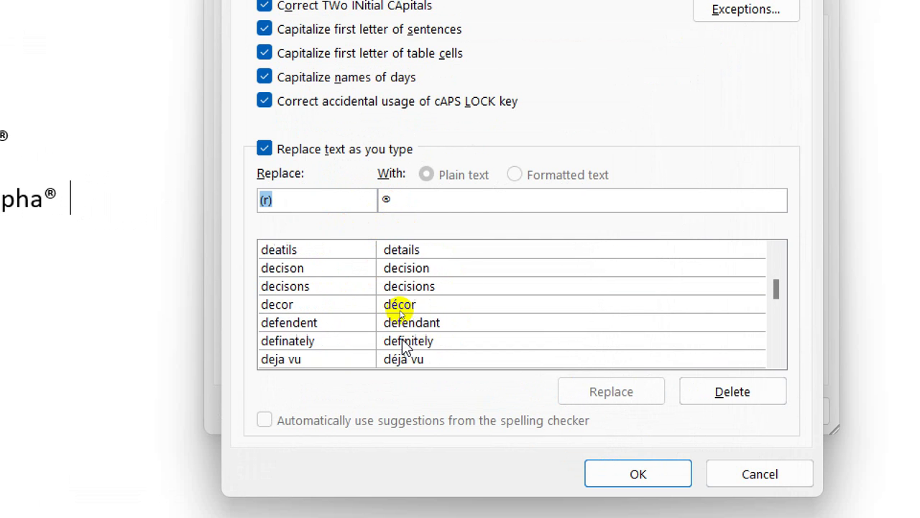
{"action": "scroll", "coordinate": [404, 345], "scroll_direction": "up", "scroll_amount": 5}
{"action": "scroll", "coordinate": [404, 345], "scroll_direction": "up", "scroll_amount": 5}
{"action": "scroll", "coordinate": [406, 347], "scroll_direction": "up", "scroll_amount": 5}
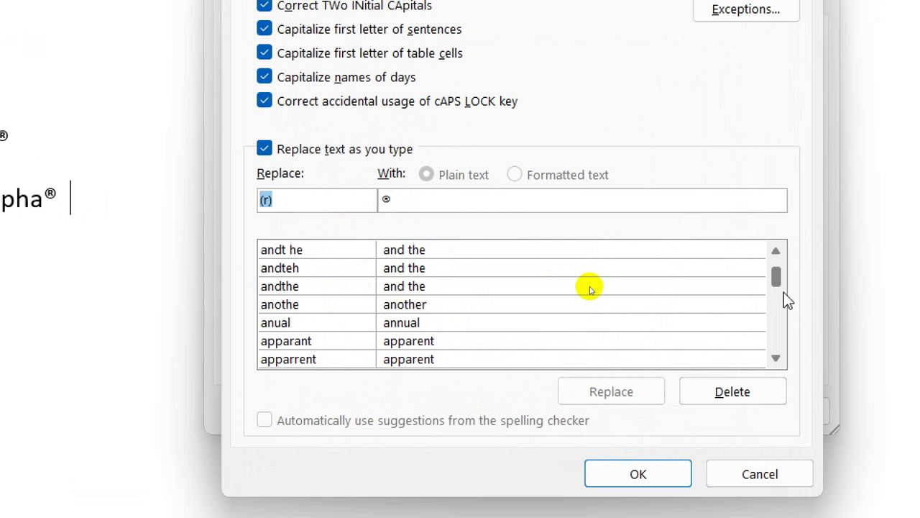
{"action": "left_click_drag", "start_coordinate": [775, 280], "coordinate": [781, 234]}
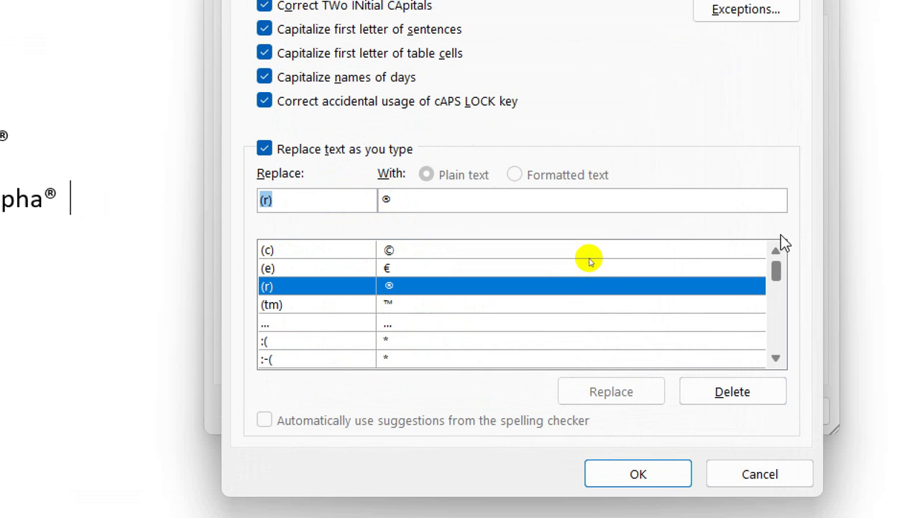
{"action": "left_click", "coordinate": [320, 199]}
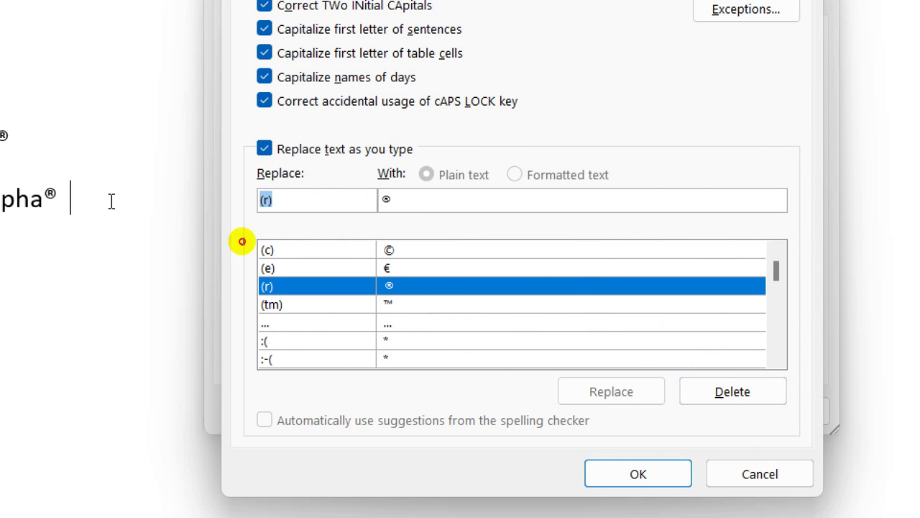
{"action": "left_click", "coordinate": [465, 199]}
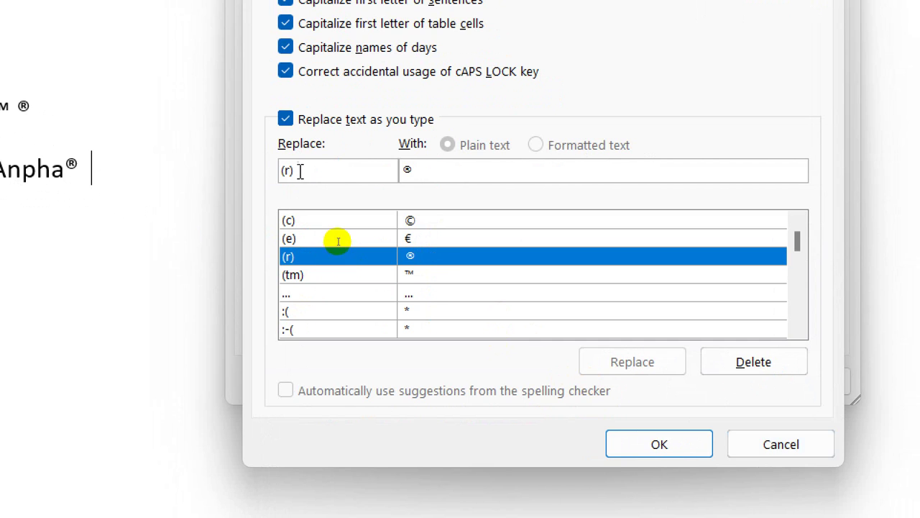
Add an AutoCorrect entry replacing tqb with the person's full name and confirm with OK.
{"action": "double_click", "coordinate": [359, 175]}
{"action": "type", "text": "tqb"}
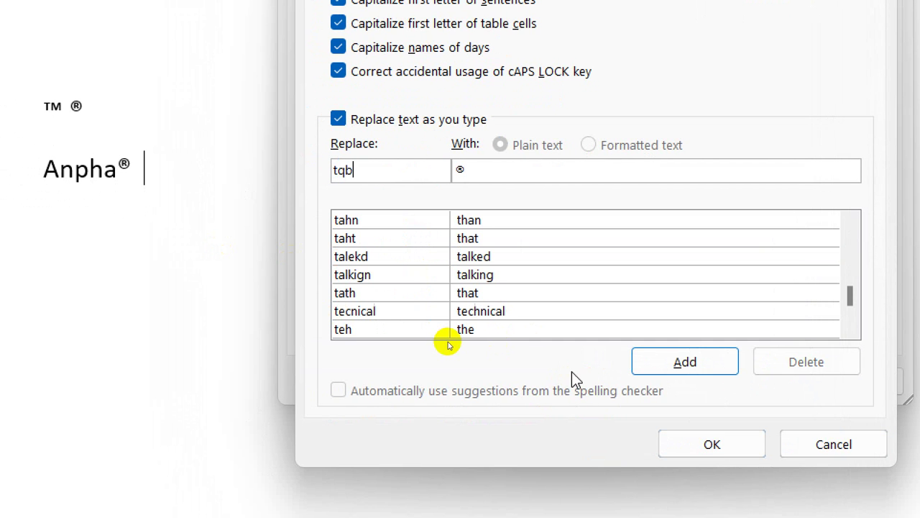
{"action": "key", "text": "Tab"}
{"action": "type", "text": "Tra"}
{"action": "type", "text": "uang Bình"}
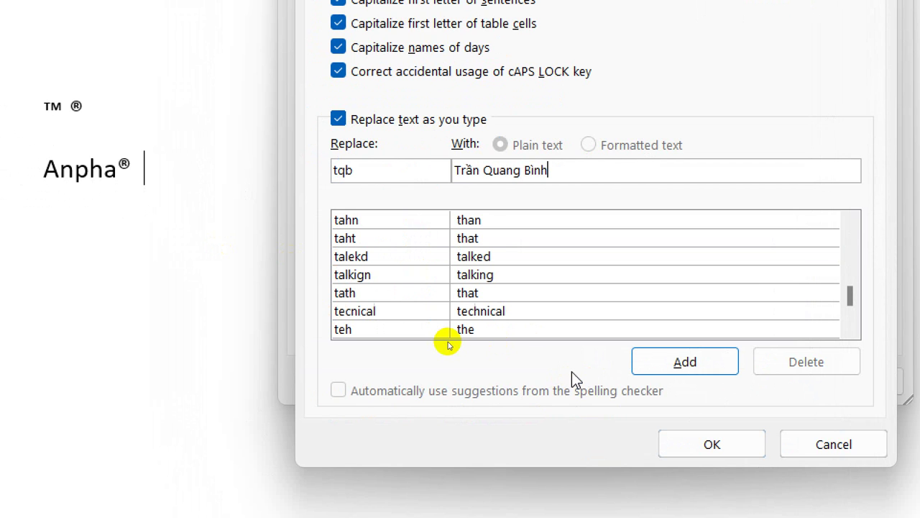
{"action": "left_click", "coordinate": [669, 363]}
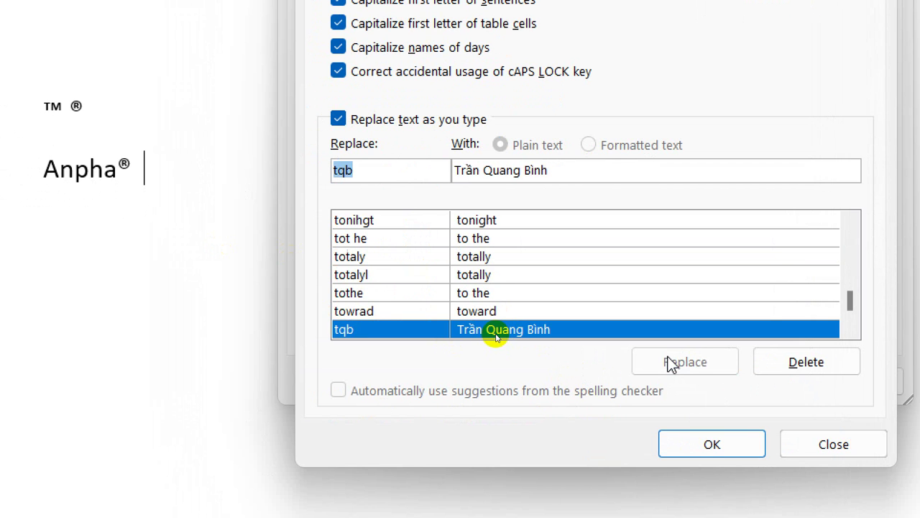
{"action": "left_click", "coordinate": [681, 448]}
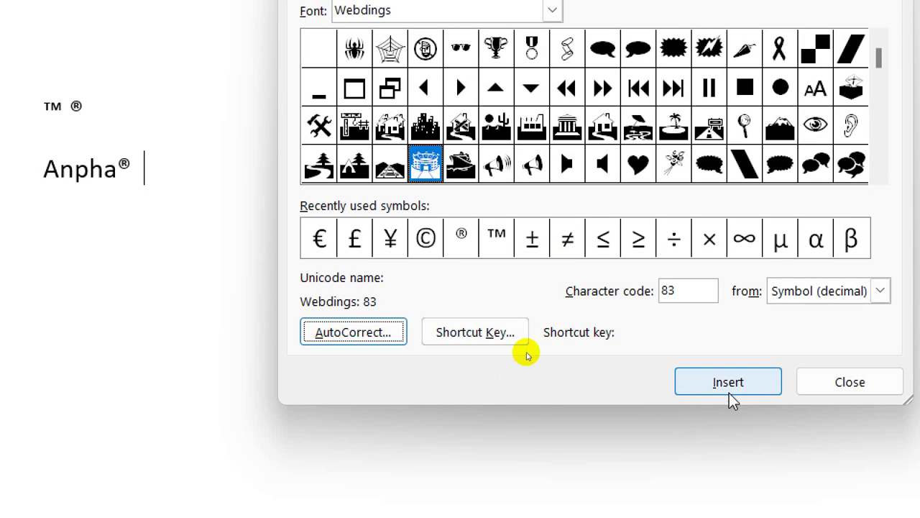
Close the Symbol dialog and type tqb so the full name expands after Anpha®.
{"action": "left_click", "coordinate": [811, 384]}
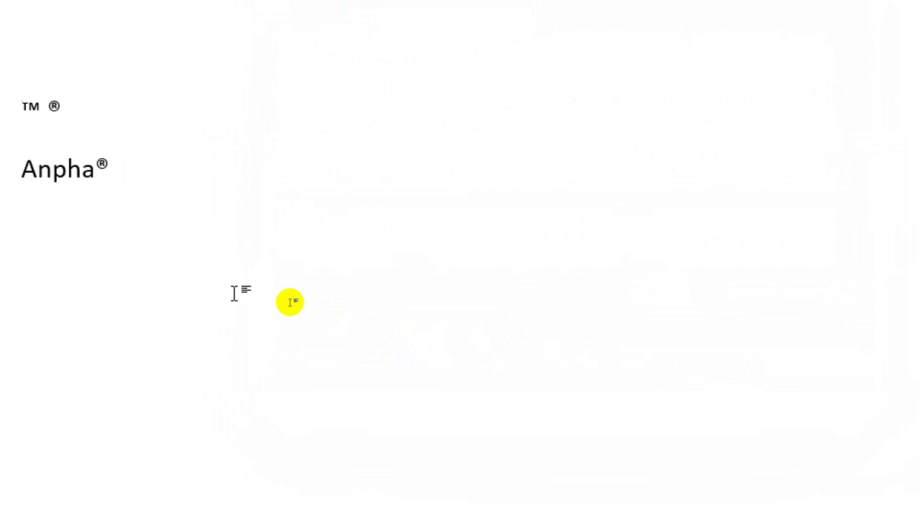
{"action": "left_click", "coordinate": [141, 166]}
{"action": "type", "text": "tqb"}
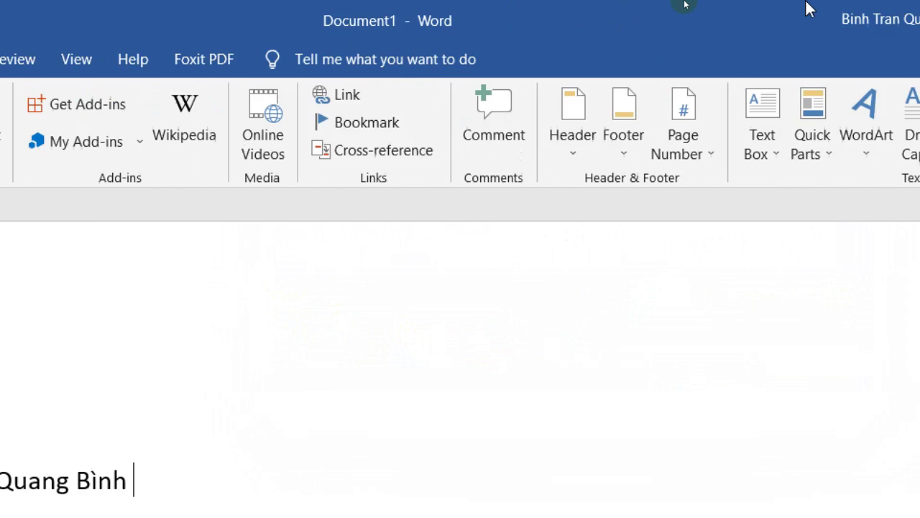
{"action": "left_click", "coordinate": [826, 115]}
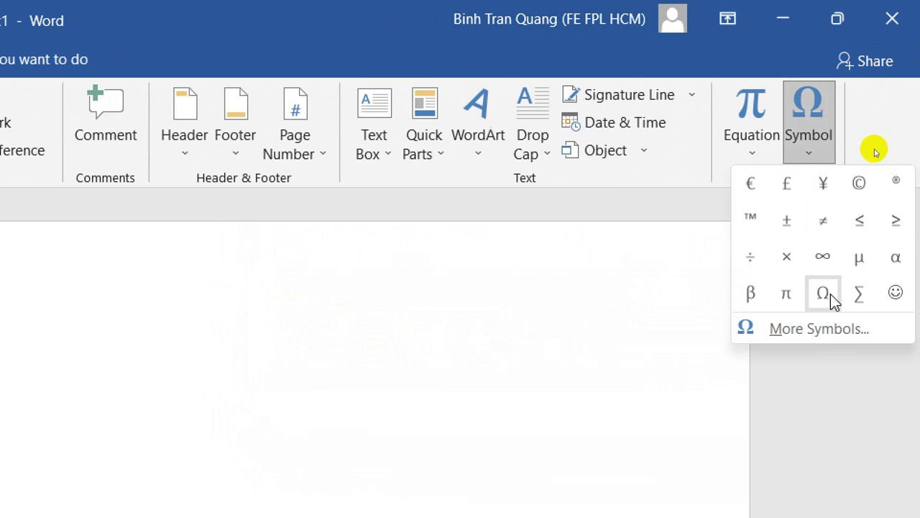
In More Symbols, check the Euro sign's Alt+Ctrl+E shortcut key assignment, then dismiss it.
{"action": "left_click", "coordinate": [816, 328]}
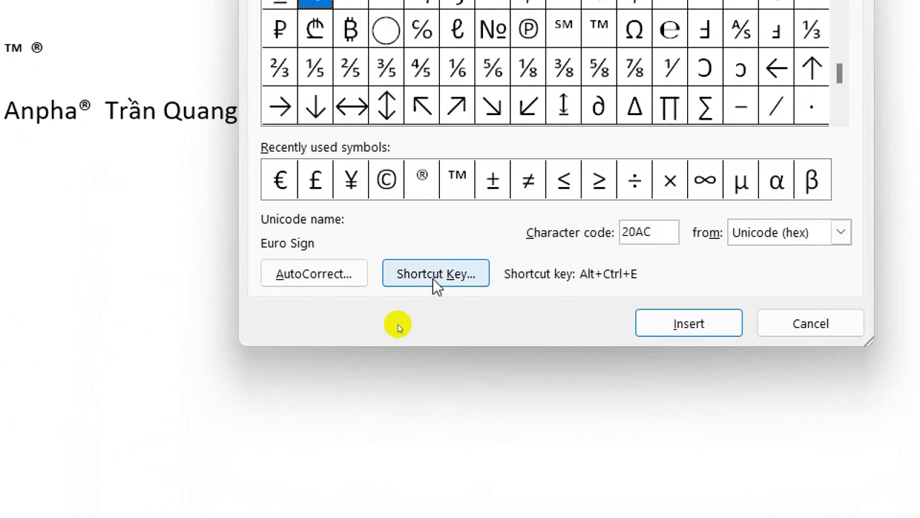
{"action": "left_click", "coordinate": [433, 280]}
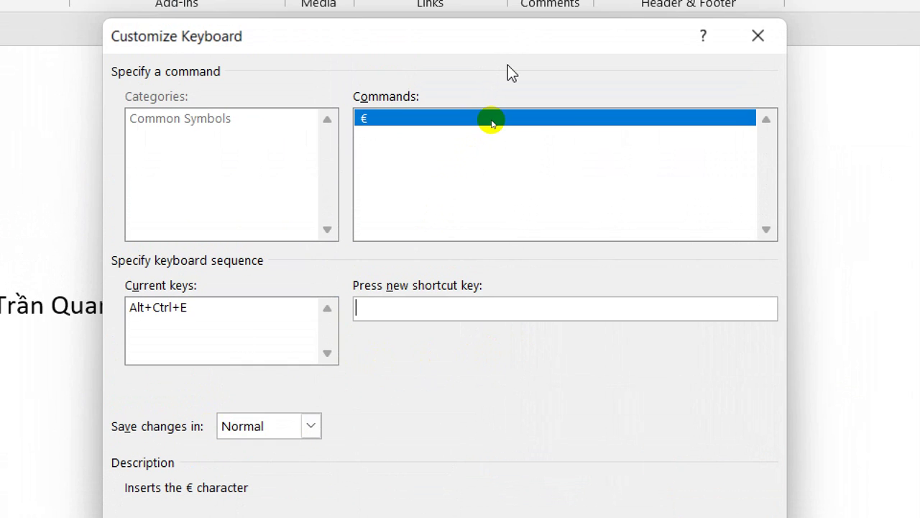
{"action": "key", "text": "Escape"}
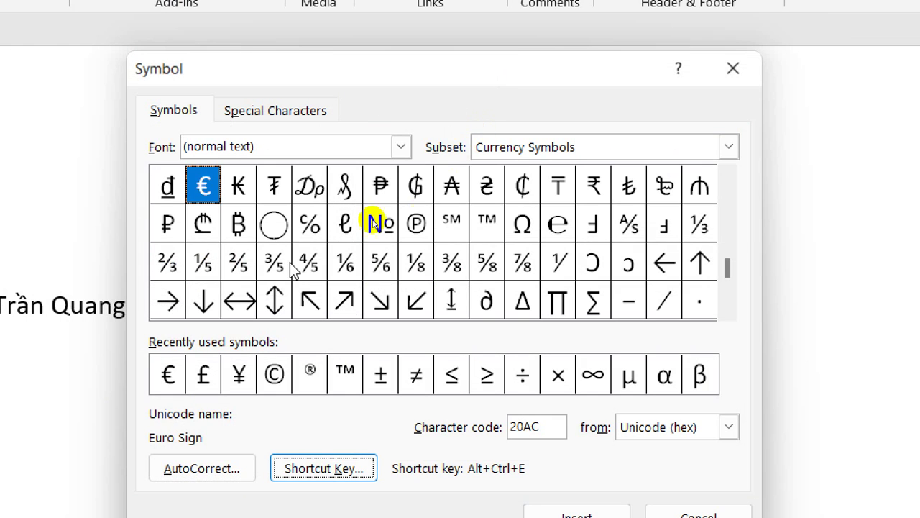
Inspect codes of currency signs (Kip, Tugrik, Drachma, Guarani, Austral) and the trademark and service mark signs.
{"action": "left_click", "coordinate": [238, 187]}
{"action": "left_click", "coordinate": [274, 187]}
{"action": "left_click", "coordinate": [309, 187]}
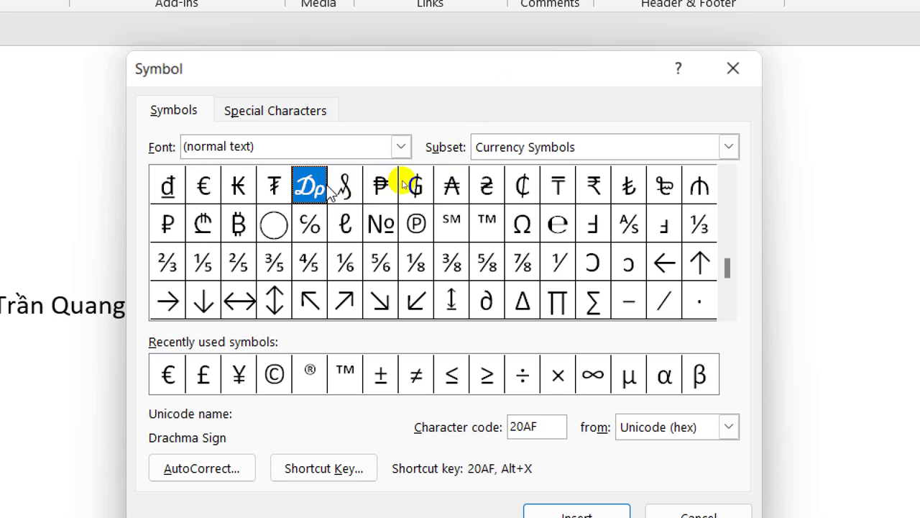
{"action": "left_click", "coordinate": [346, 187]}
{"action": "left_click", "coordinate": [416, 187]}
{"action": "left_click", "coordinate": [452, 187]}
{"action": "left_click", "coordinate": [627, 224]}
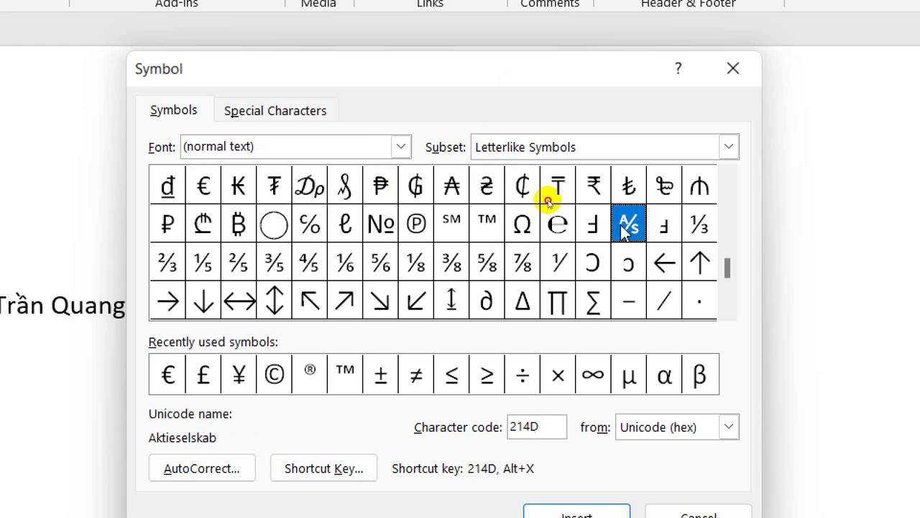
{"action": "left_click", "coordinate": [594, 301]}
{"action": "left_click", "coordinate": [379, 300]}
{"action": "left_click", "coordinate": [487, 224]}
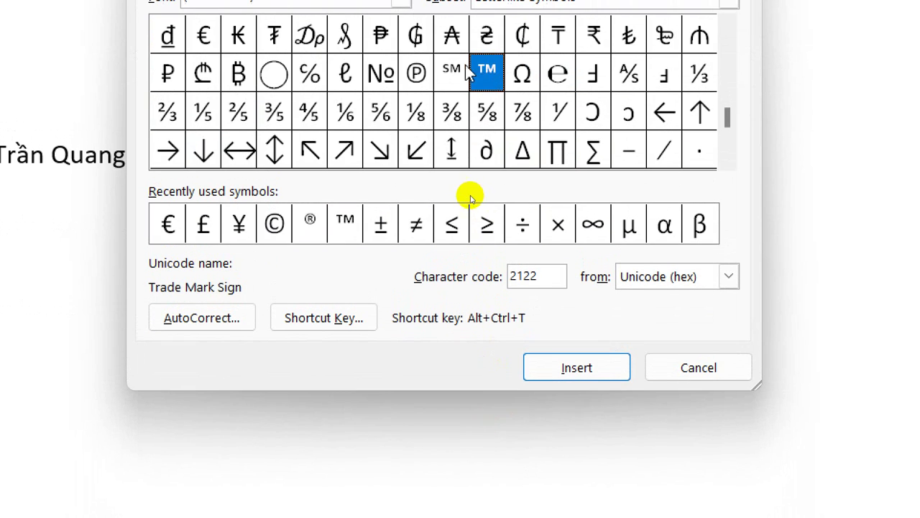
{"action": "left_click", "coordinate": [456, 70]}
{"action": "left_click", "coordinate": [418, 72]}
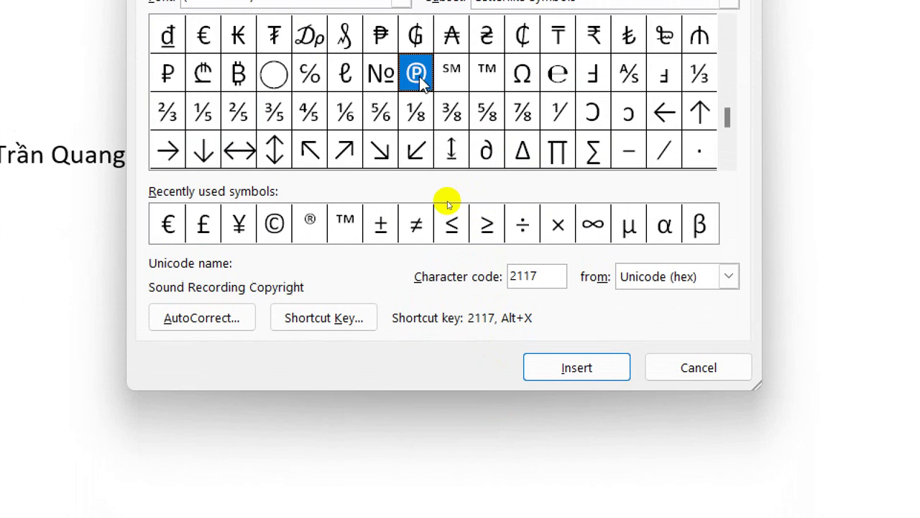
{"action": "left_click", "coordinate": [456, 71]}
{"action": "left_click", "coordinate": [496, 77]}
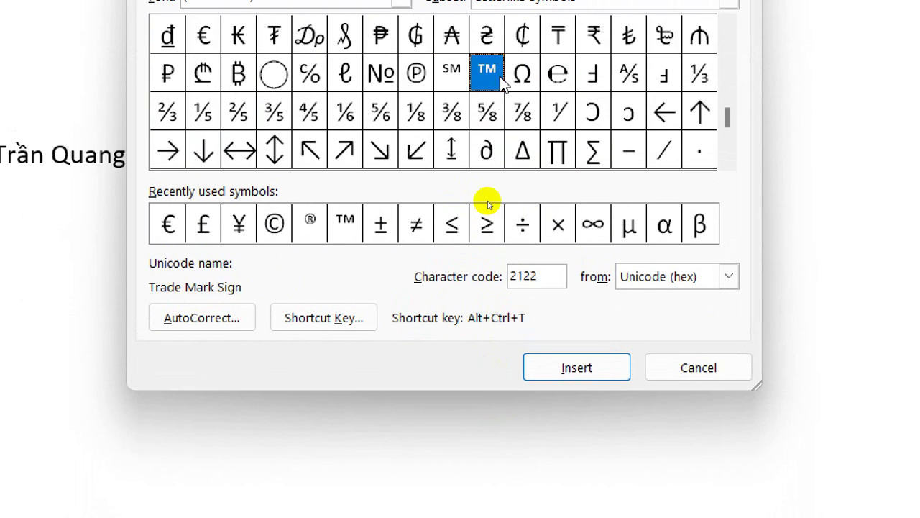
Inspect arrow, fraction and Bitcoin symbols, then show the Special Characters list with shortcuts.
{"action": "left_click", "coordinate": [492, 151]}
{"action": "left_click", "coordinate": [311, 148]}
{"action": "left_click", "coordinate": [239, 149]}
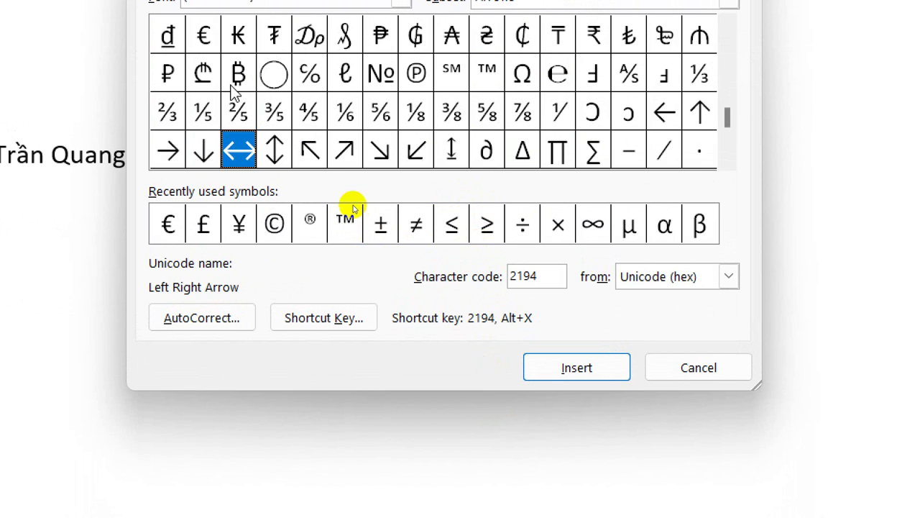
{"action": "left_click", "coordinate": [239, 76]}
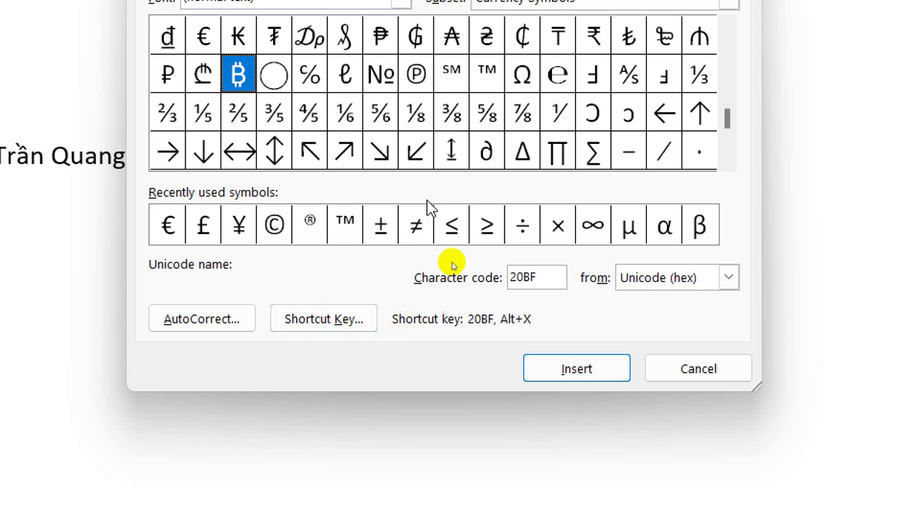
{"action": "left_click", "coordinate": [430, 158]}
{"action": "left_click", "coordinate": [454, 154]}
{"action": "left_click", "coordinate": [487, 152]}
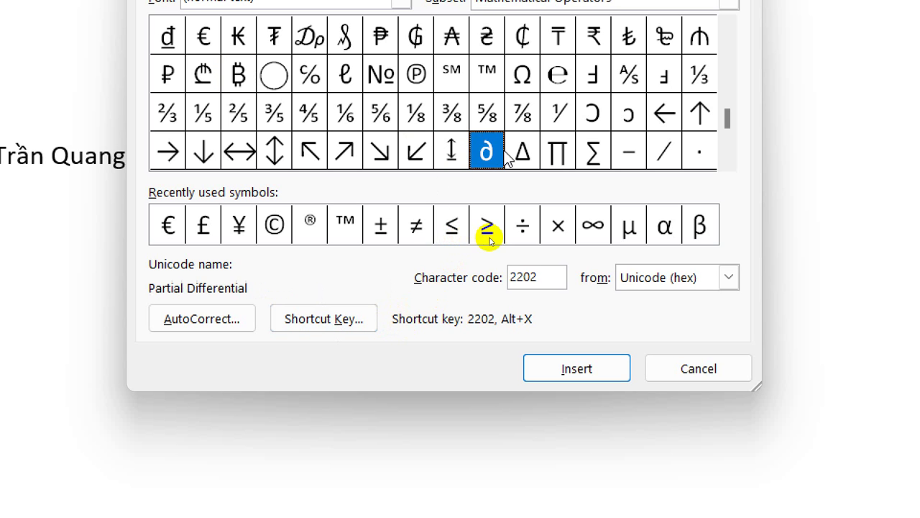
{"action": "left_click", "coordinate": [523, 113]}
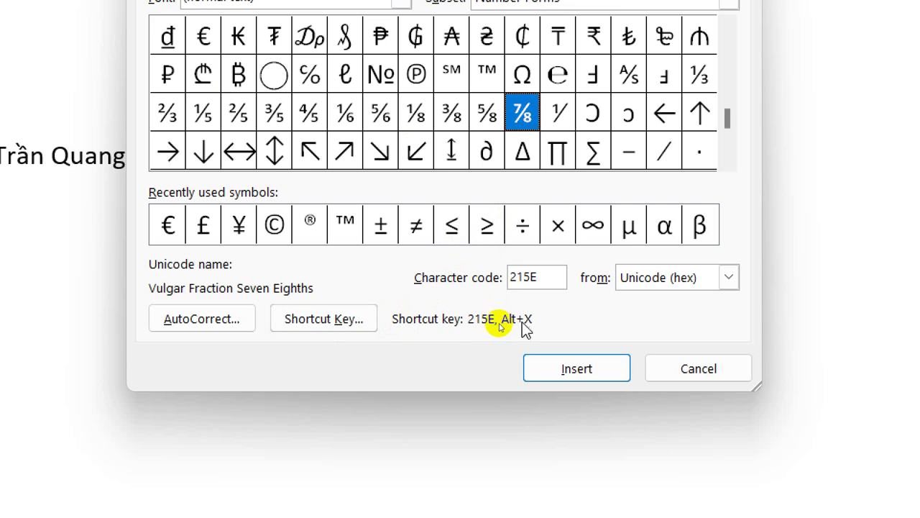
{"action": "left_click", "coordinate": [565, 114]}
{"action": "left_click", "coordinate": [592, 75]}
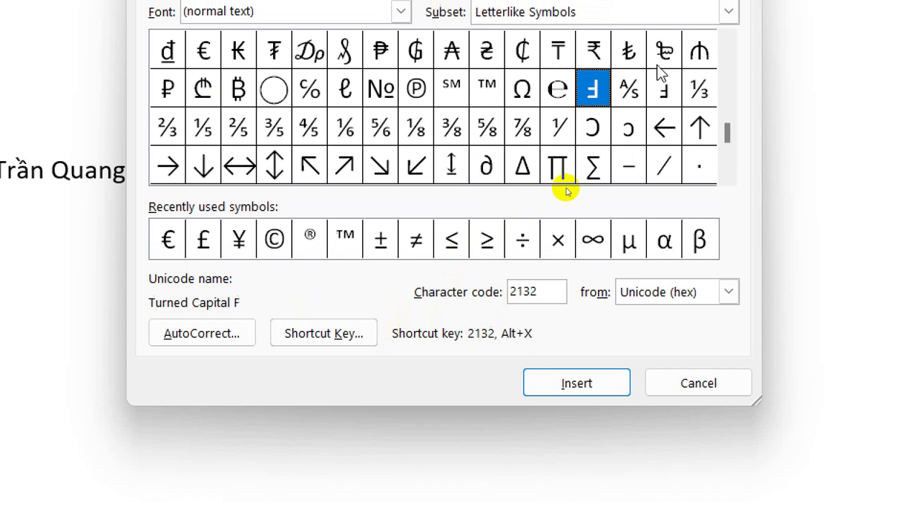
{"action": "left_click", "coordinate": [664, 50]}
{"action": "left_click", "coordinate": [345, 89]}
{"action": "left_click", "coordinate": [238, 89]}
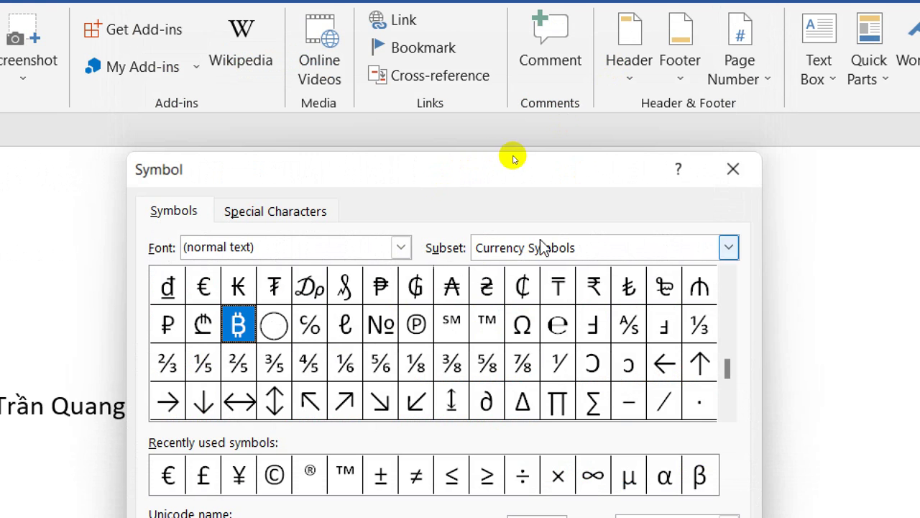
{"action": "left_click", "coordinate": [252, 211]}
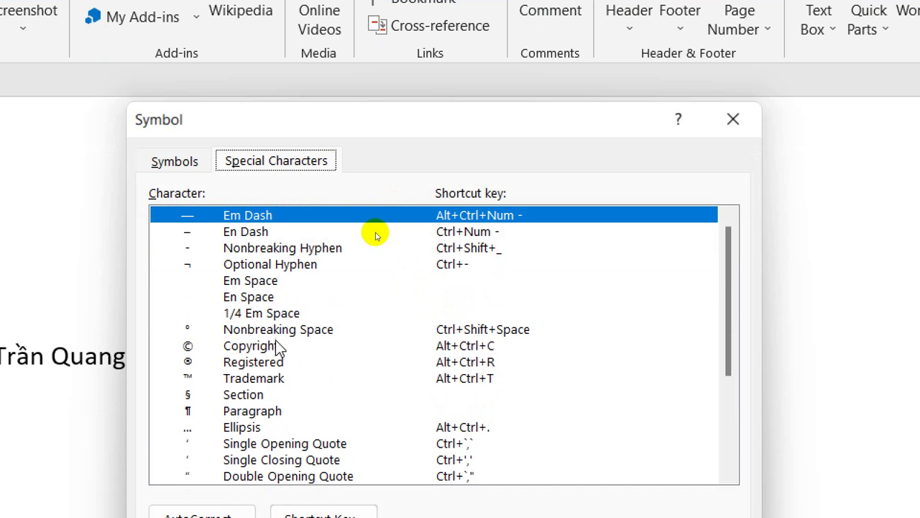
{"action": "left_click", "coordinate": [277, 345]}
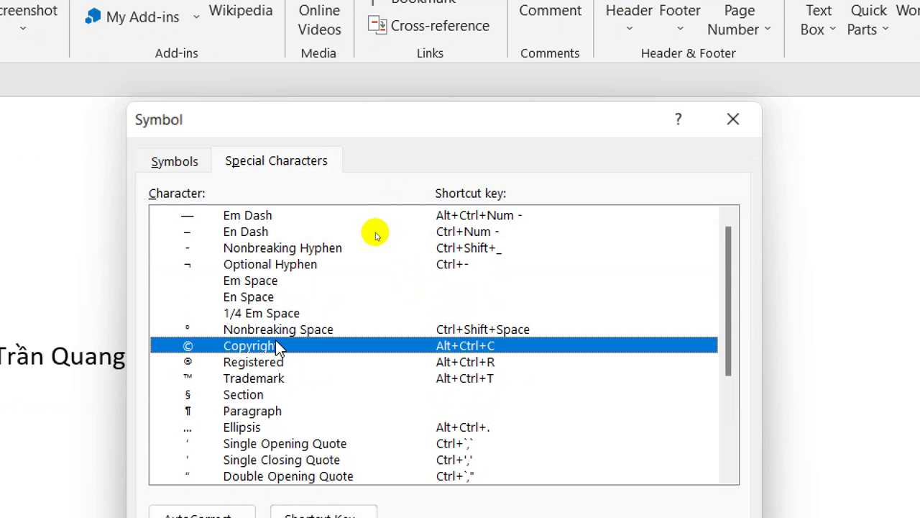
{"action": "left_click", "coordinate": [241, 362]}
{"action": "left_click", "coordinate": [237, 379]}
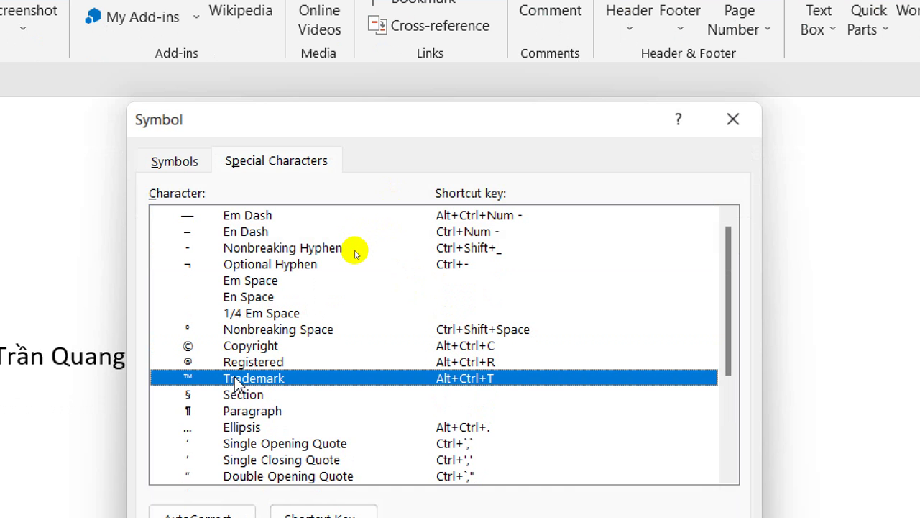
{"action": "left_click", "coordinate": [253, 412]}
{"action": "scroll", "coordinate": [263, 412], "scroll_direction": "down", "scroll_amount": 3}
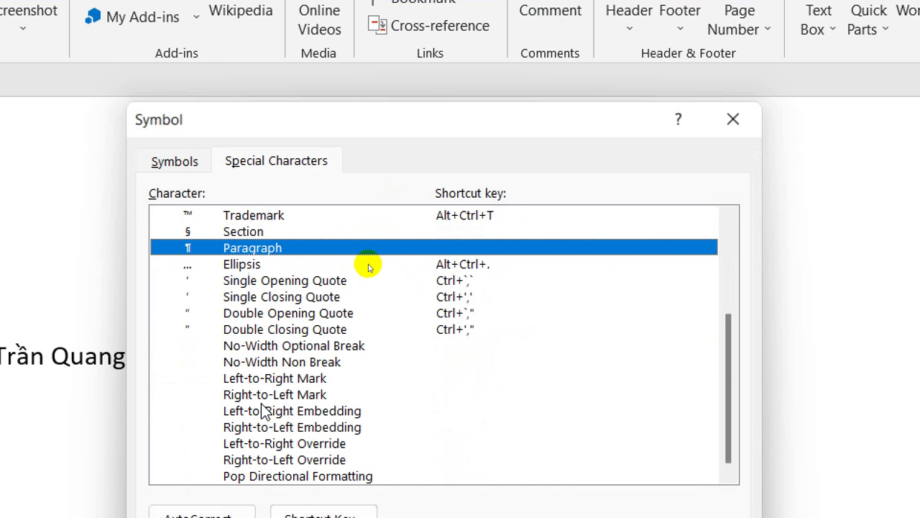
{"action": "scroll", "coordinate": [532, 374], "scroll_direction": "up", "scroll_amount": 3}
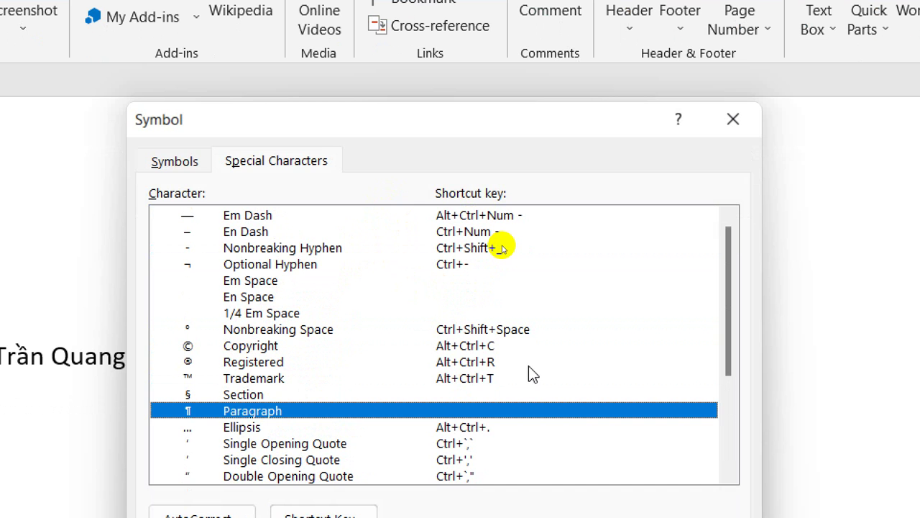
{"action": "left_click", "coordinate": [360, 248]}
{"action": "left_click", "coordinate": [336, 332]}
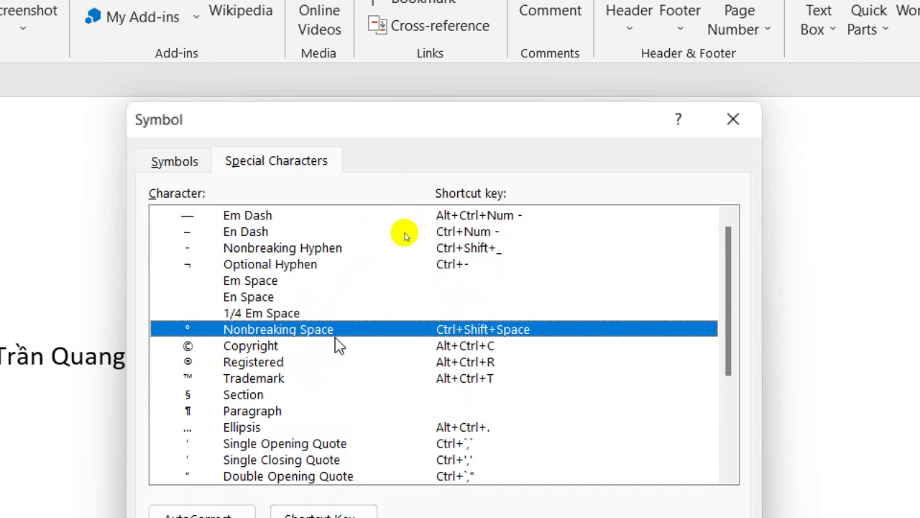
{"action": "left_click", "coordinate": [338, 361]}
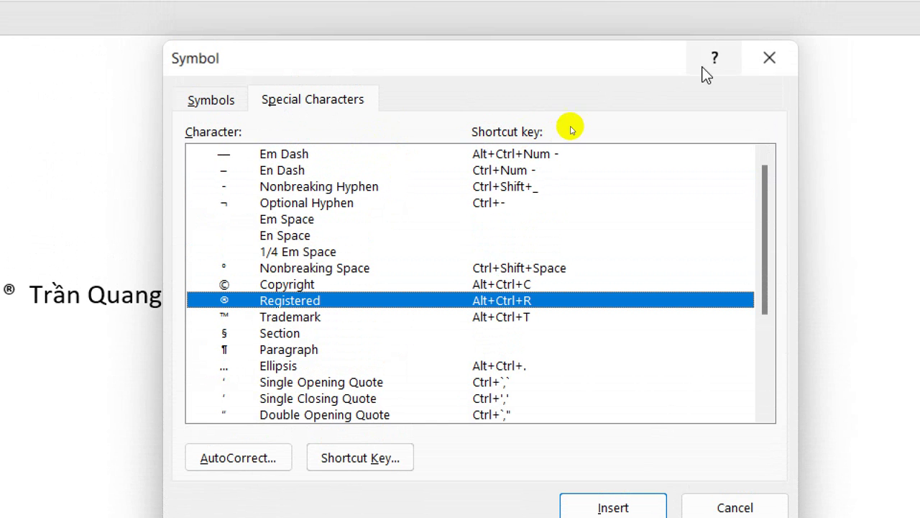
Close the Symbol dialog and expand the tqb AutoCorrect entry into the full name on line three.
{"action": "left_click", "coordinate": [769, 57]}
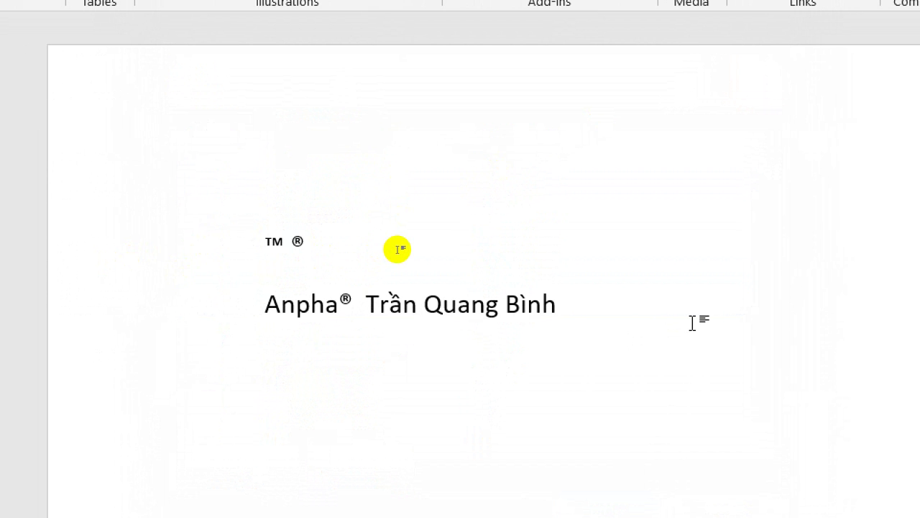
{"action": "key", "text": "BackSpace"}
{"action": "type", "text": "qb"}
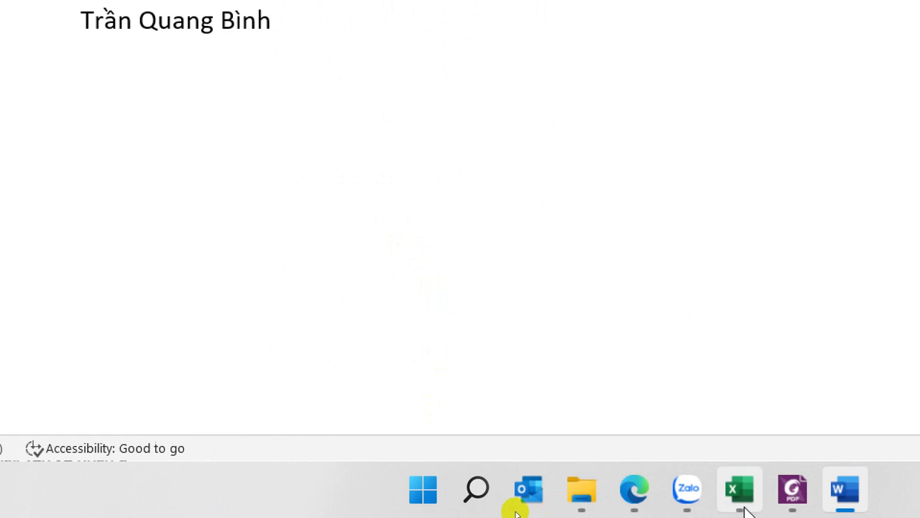
{"action": "mouse_move", "coordinate": [516, 511]}
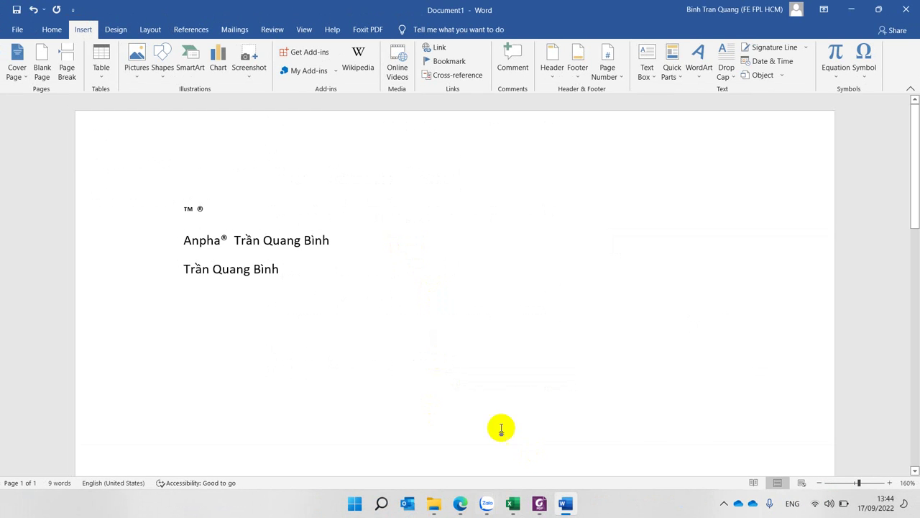